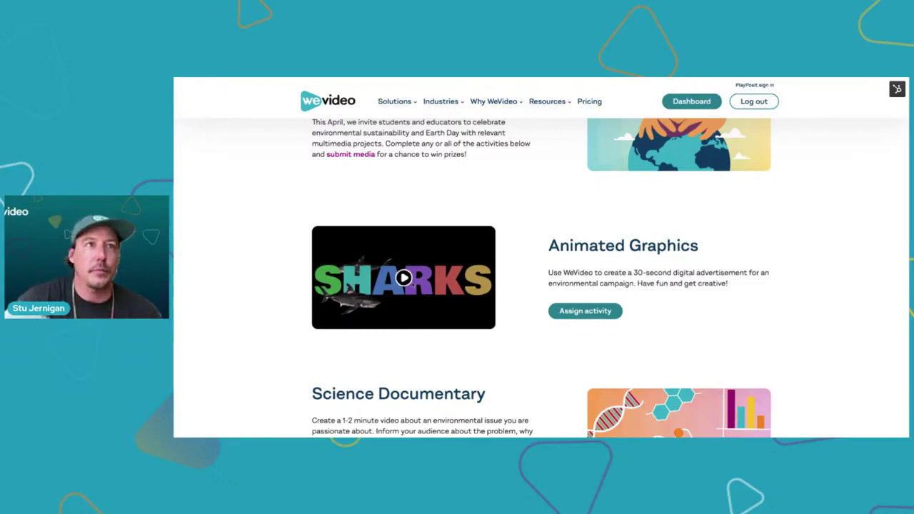
# Play the Sharks example video of the Animated Graphics activity, and close it at the end.
pyautogui.click(403, 278)
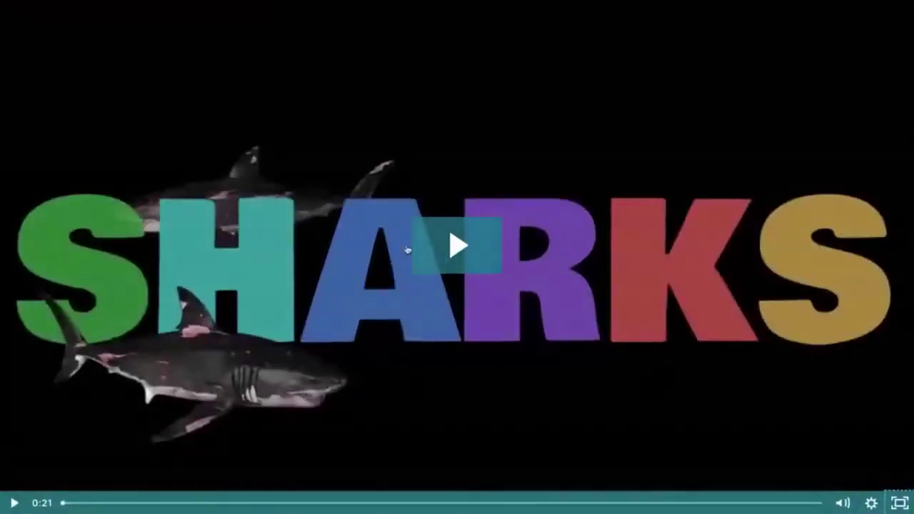
pyautogui.click(449, 243)
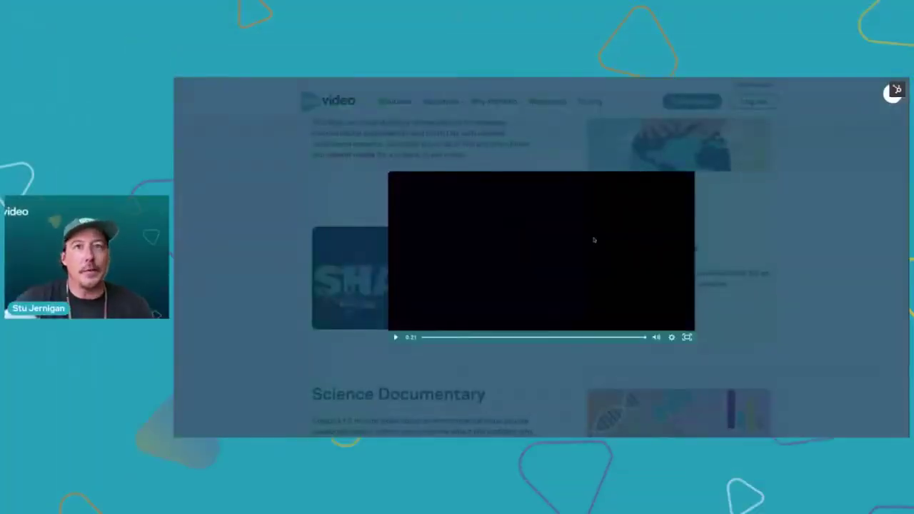
pyautogui.click(893, 93)
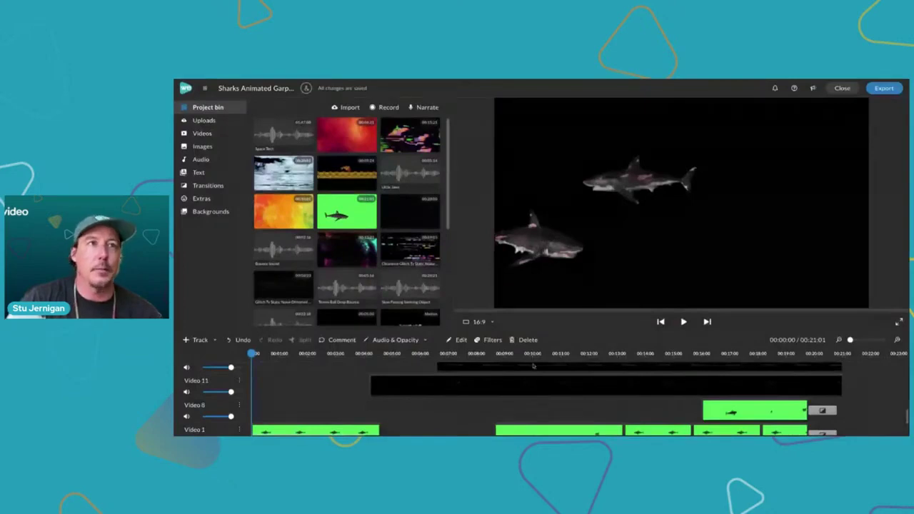
# Enlarge the timeline area and examine how the separate letter clips of the SHARKS title are staggered across their tracks.
pyautogui.moveTo(558, 332); pyautogui.dragTo(540, 216)
pyautogui.scroll(5, 460, 370)
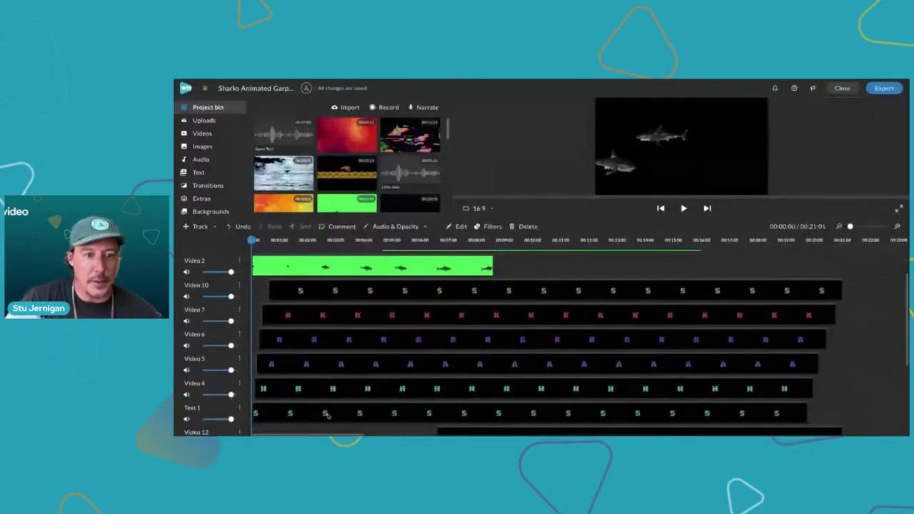
pyautogui.click(268, 413)
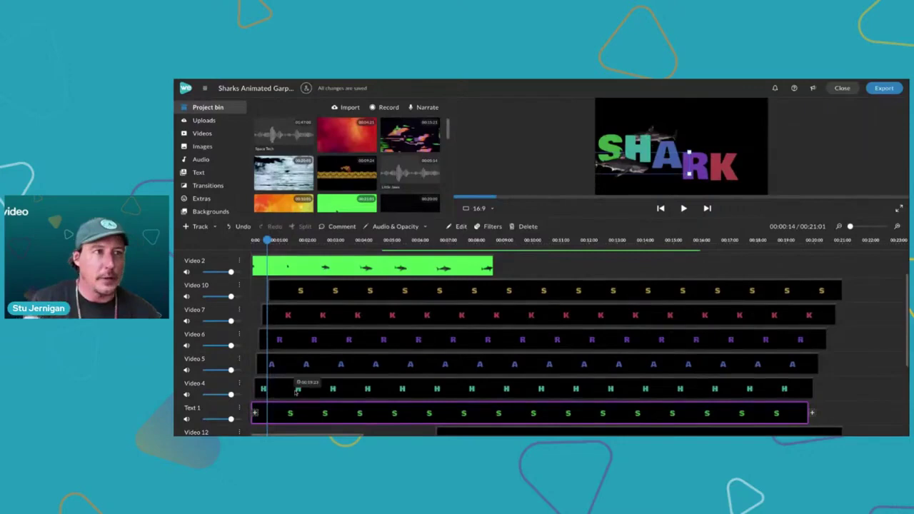
pyautogui.click(294, 392)
pyautogui.click(302, 368)
pyautogui.click(313, 341)
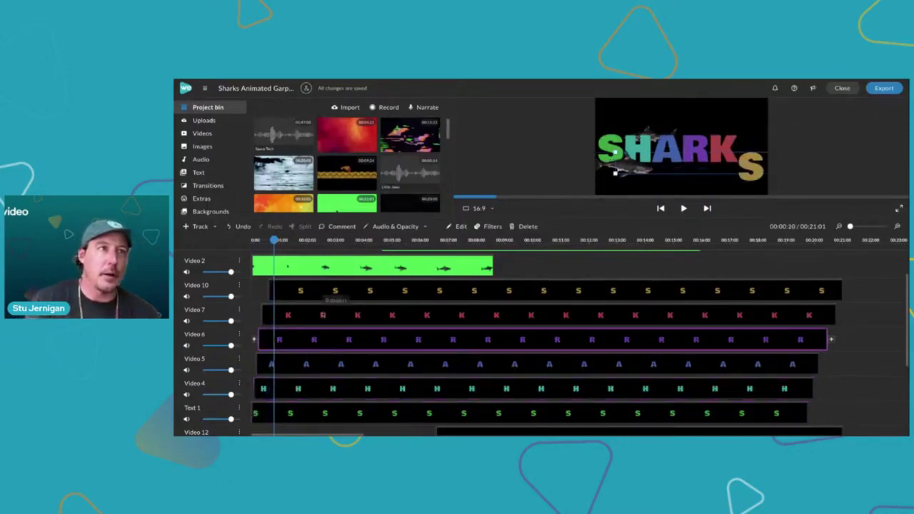
pyautogui.click(330, 314)
pyautogui.click(328, 290)
pyautogui.hscroll(10, 571, 422)
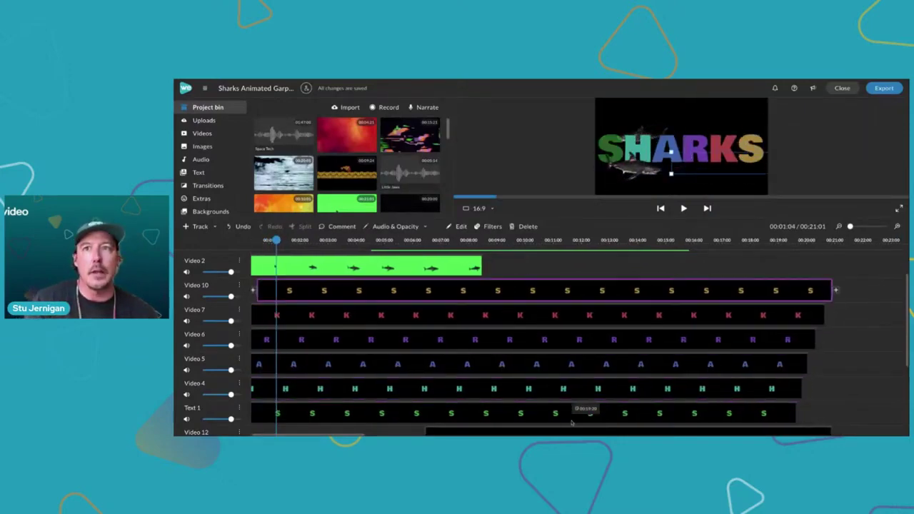
pyautogui.hscroll(8, 571, 422)
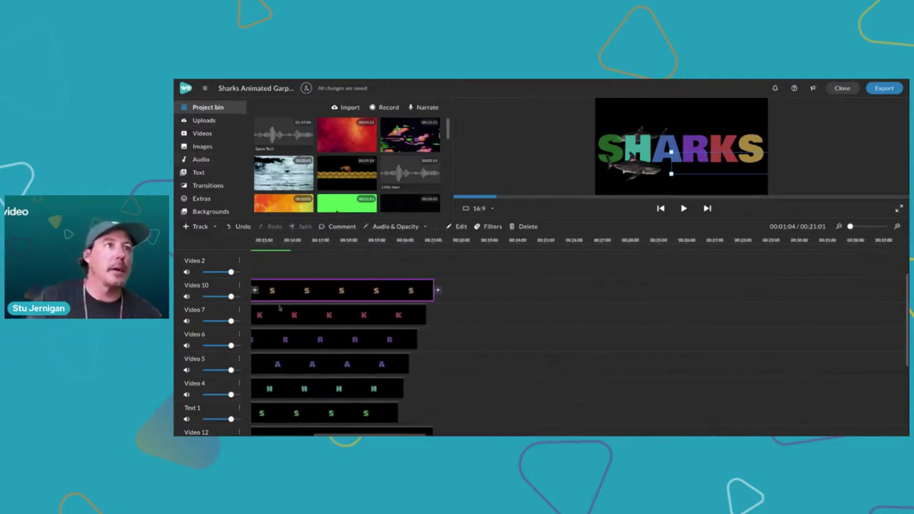
# Play the project from the start to preview the SHARKS title animation, stopping after about four seconds.
pyautogui.hscroll(-15, 280, 310)
pyautogui.moveTo(284, 239); pyautogui.dragTo(214, 243)
pyautogui.press('space')
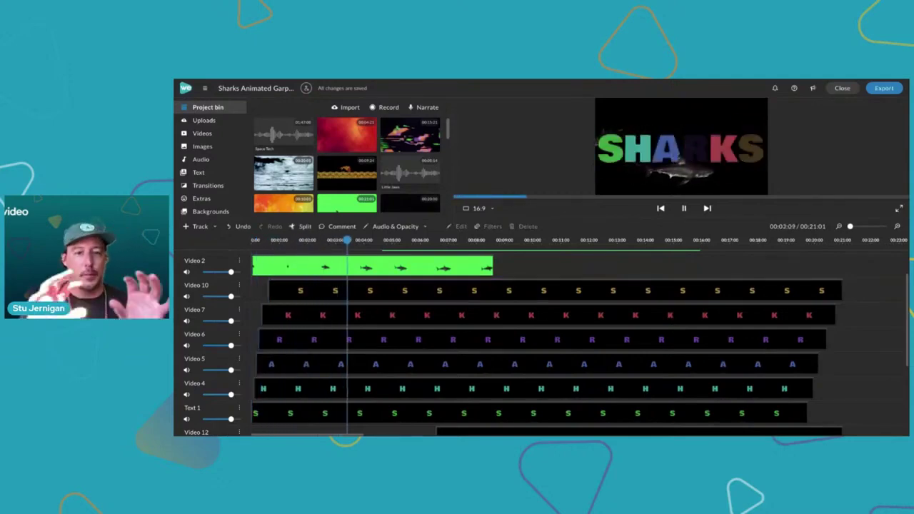
pyautogui.press('space')
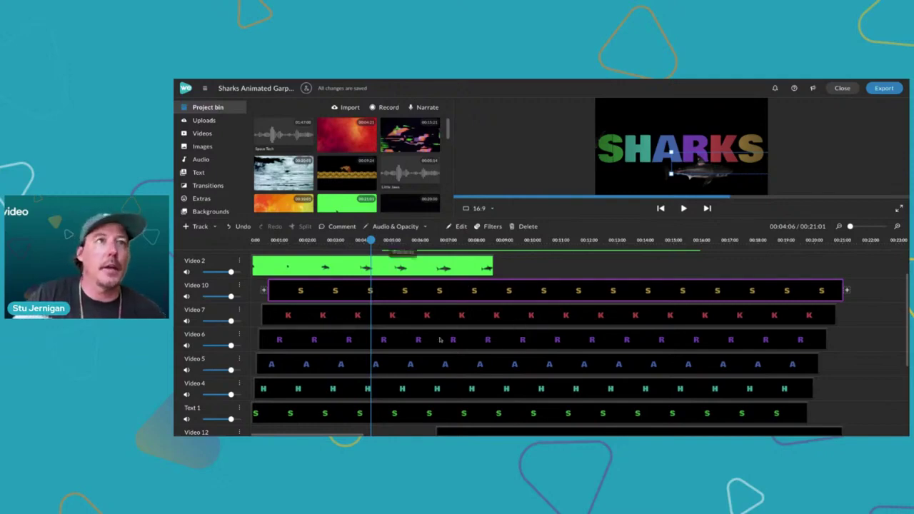
# Move the playhead past the end of the project and show the full collection of title templates in an enlarged media area.
pyautogui.hscroll(5, 449, 339)
pyautogui.click(735, 241)
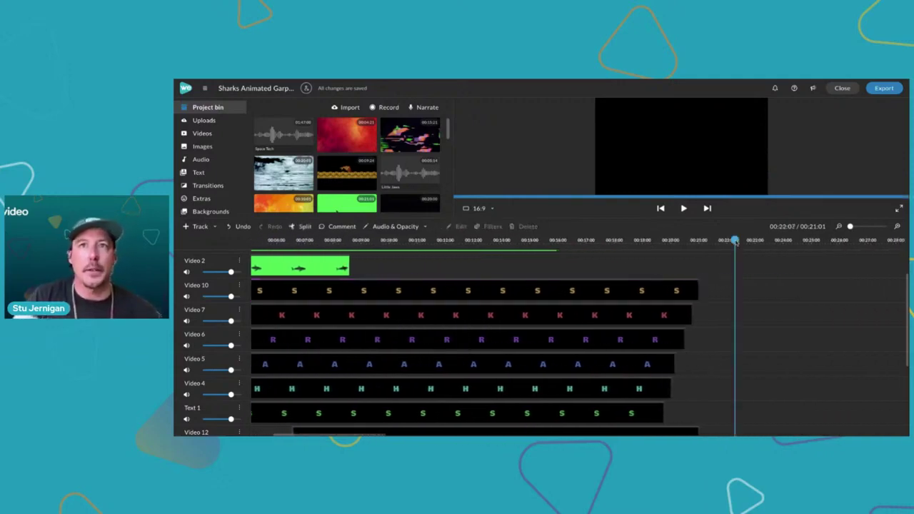
pyautogui.click(214, 172)
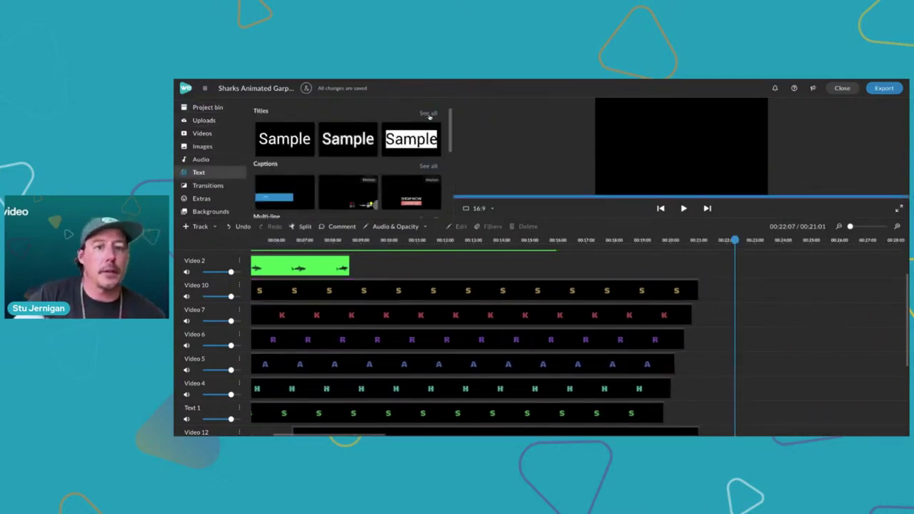
pyautogui.click(428, 112)
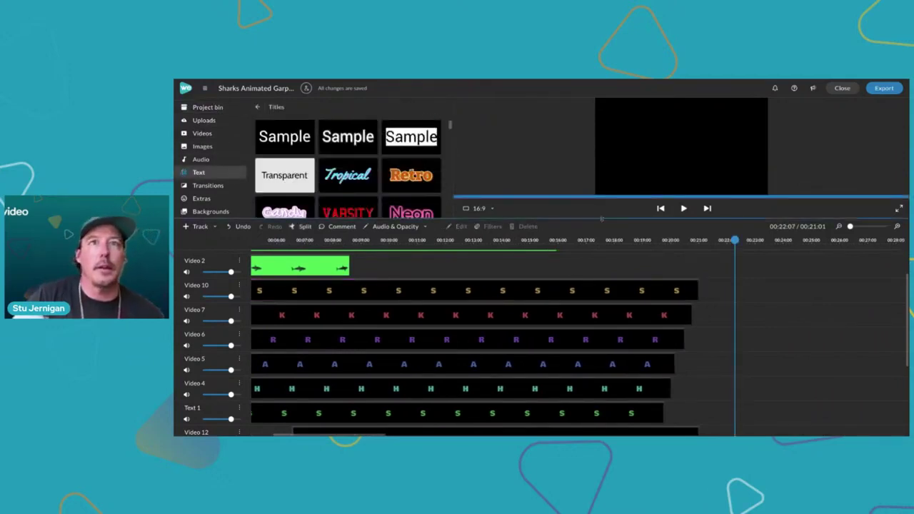
pyautogui.moveTo(601, 233); pyautogui.dragTo(600, 310)
# Browse the title templates and preview the motion titles Out with a Puff, Customize your Message and Trailer Cut.
pyautogui.scroll(-1, 357, 214)
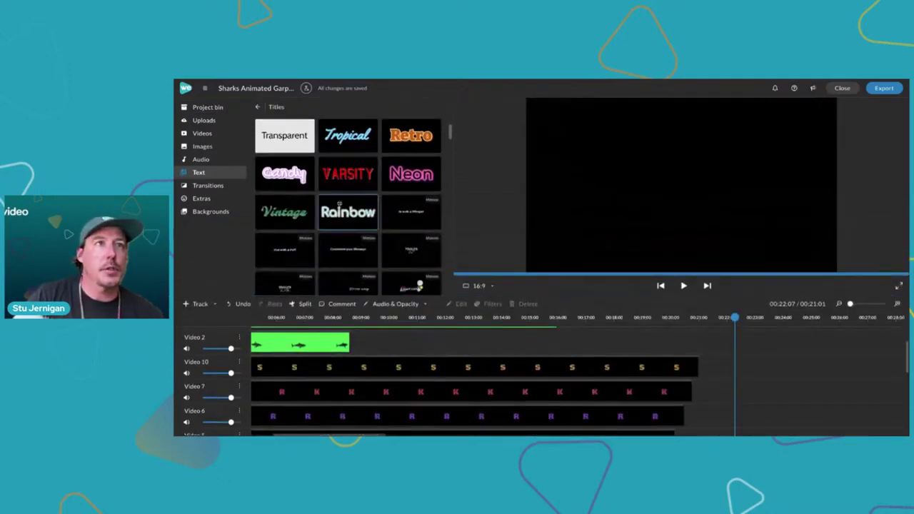
pyautogui.scroll(-2, 388, 213)
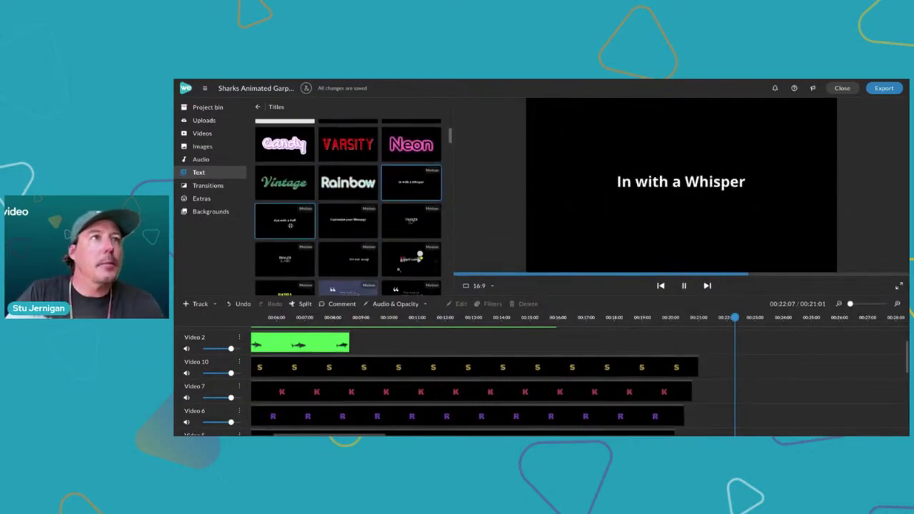
pyautogui.click(300, 221)
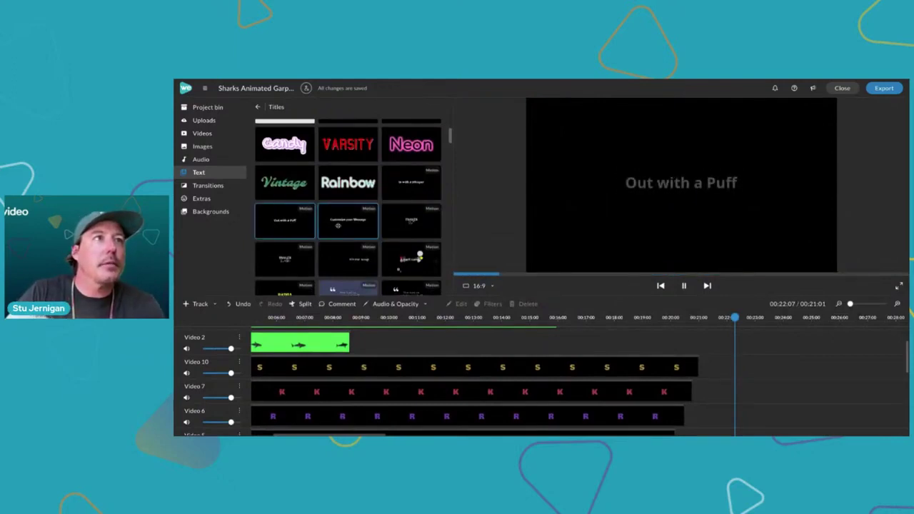
pyautogui.click(338, 222)
pyautogui.click(404, 222)
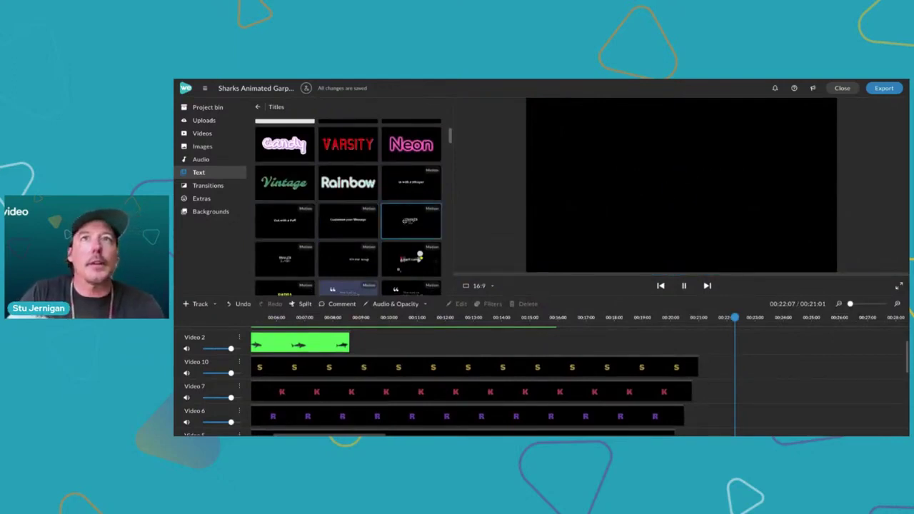
# Add the Trailer Cut motion title to the Video 10 track after the last letter clip and play it back.
pyautogui.scroll(-1, 404, 220)
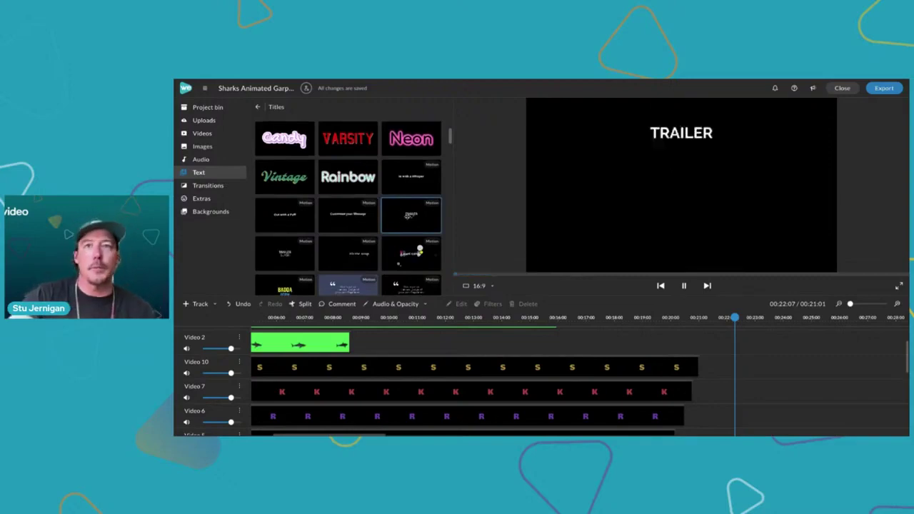
pyautogui.moveTo(584, 281); pyautogui.dragTo(740, 392)
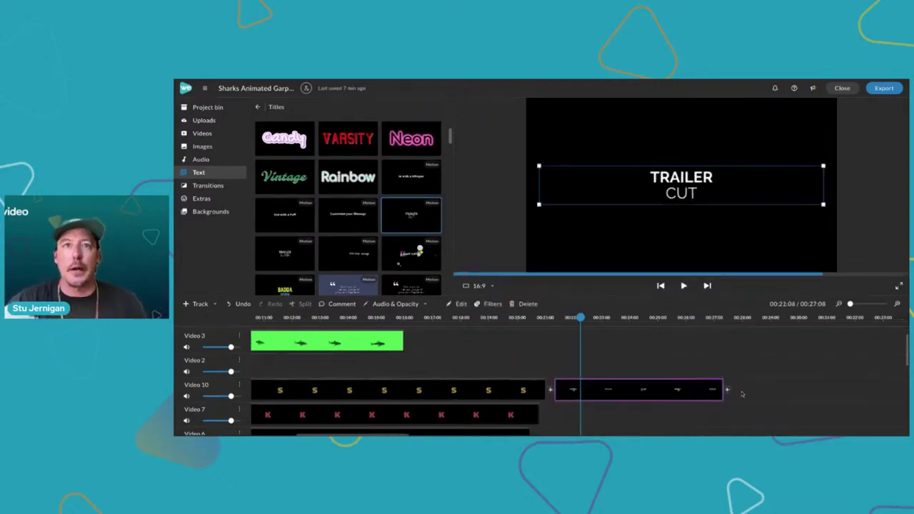
pyautogui.click(552, 318)
pyautogui.press('space')
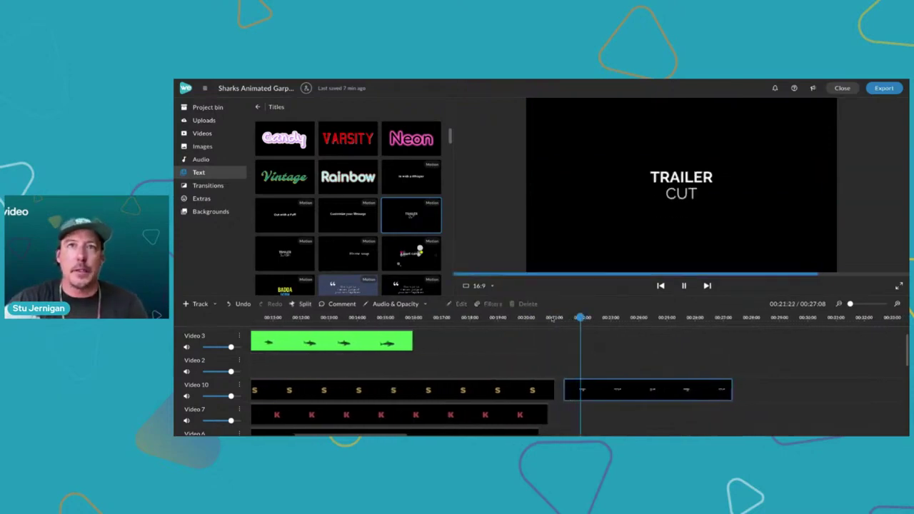
pyautogui.press('space')
# Edit the Trailer Cut title by clearing its second line and replacing the first line with the letter S.
pyautogui.doubleClick(596, 388)
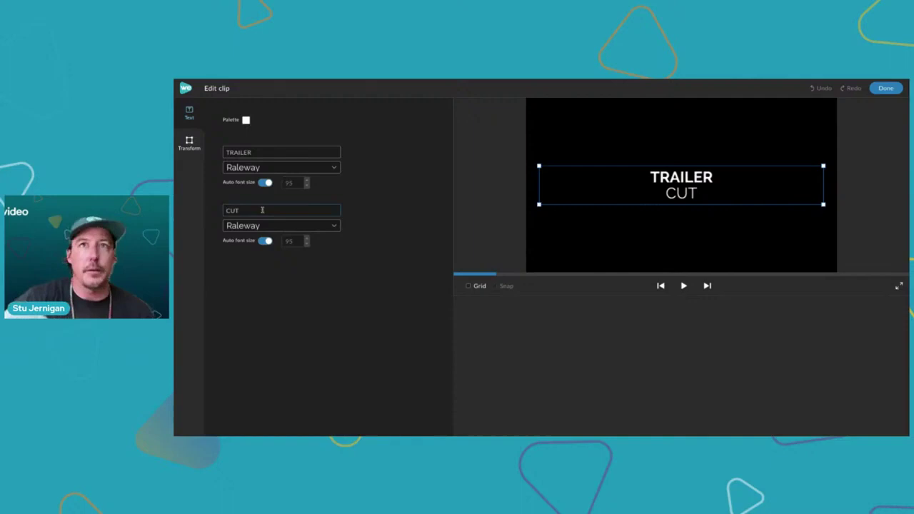
pyautogui.press('Delete')
pyautogui.press('Delete')
pyautogui.press('Delete')
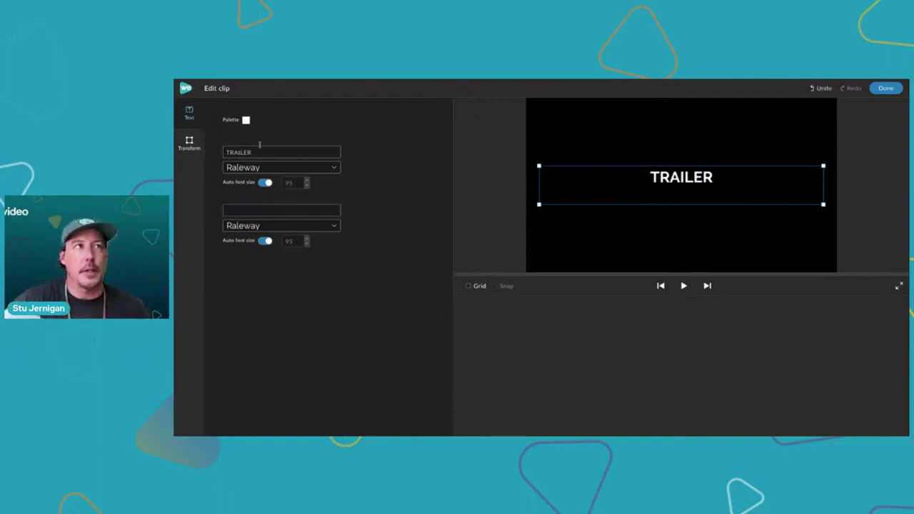
pyautogui.click(256, 152)
pyautogui.hotkey('ctrl', 'a')
pyautogui.press('BackSpace')
pyautogui.write('S')
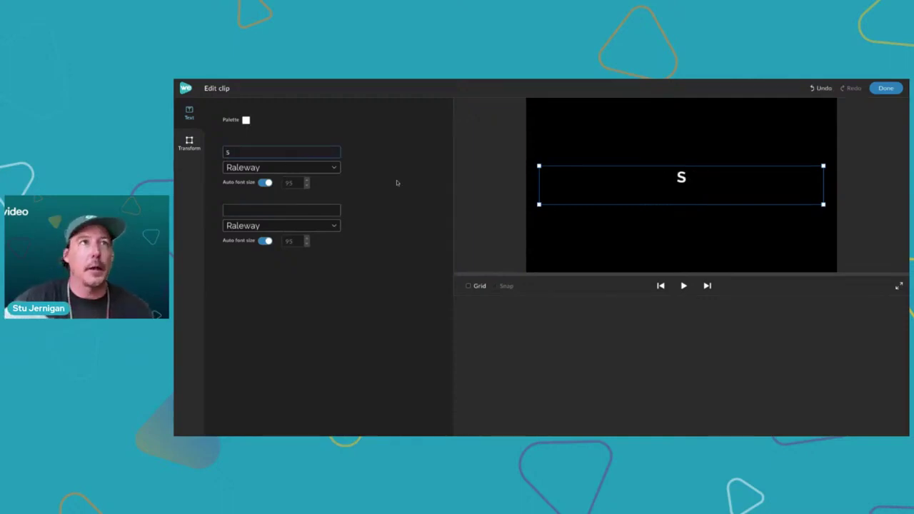
# Turn off auto font size for the S, set its size to 130, and enlarge its text box beyond the frame's width.
pyautogui.click(266, 184)
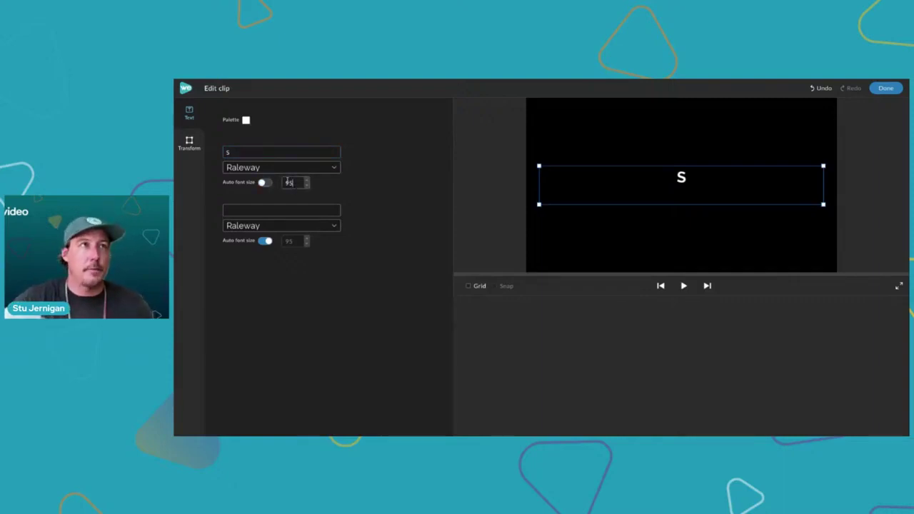
pyautogui.doubleClick(289, 183)
pyautogui.write('500')
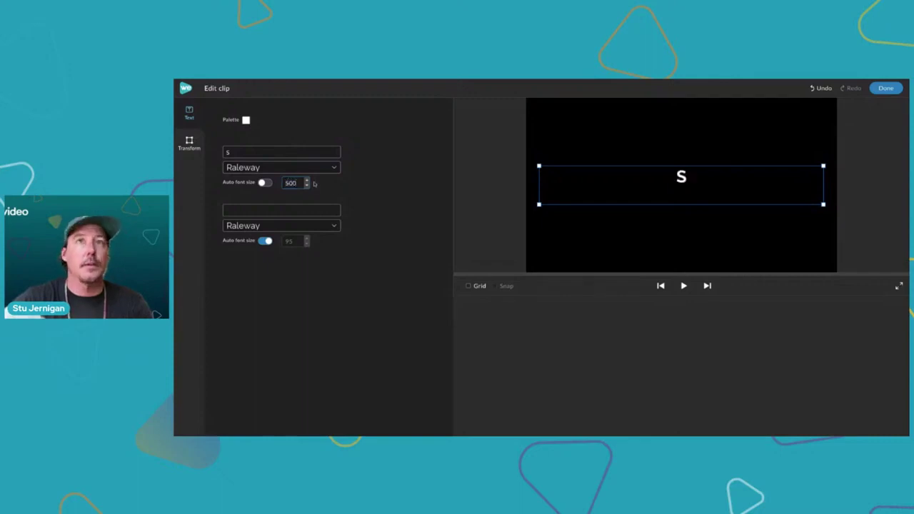
pyautogui.press('BackSpace')
pyautogui.press('BackSpace')
pyautogui.press('BackSpace')
pyautogui.write('50')
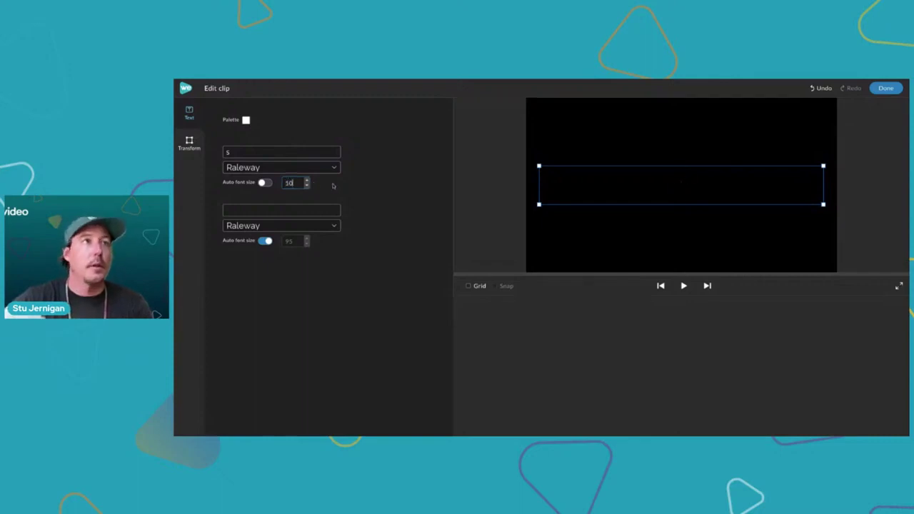
pyautogui.click(306, 180)
pyautogui.click(306, 180)
pyautogui.click(307, 181)
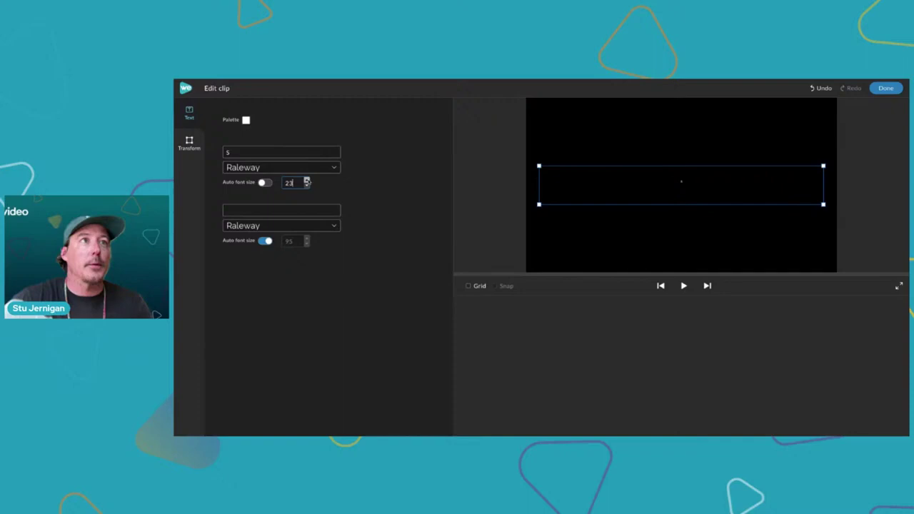
pyautogui.click(306, 181)
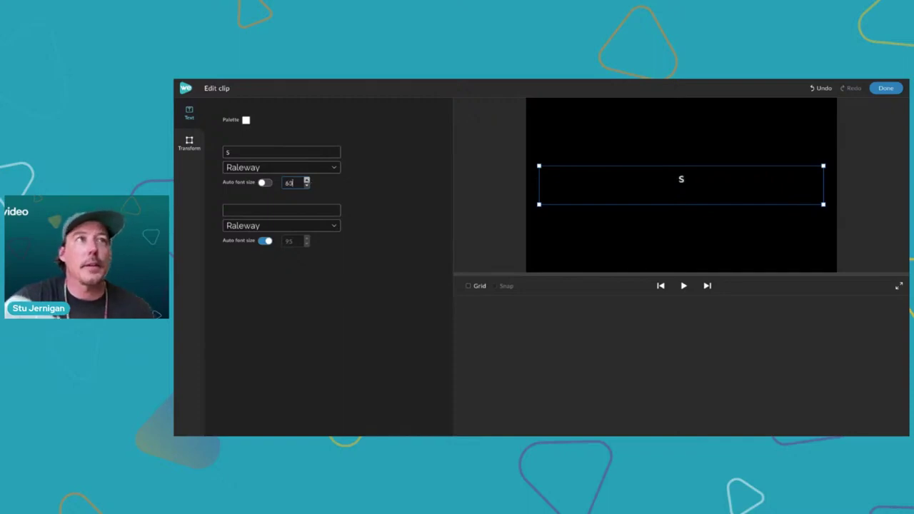
pyautogui.click(307, 181)
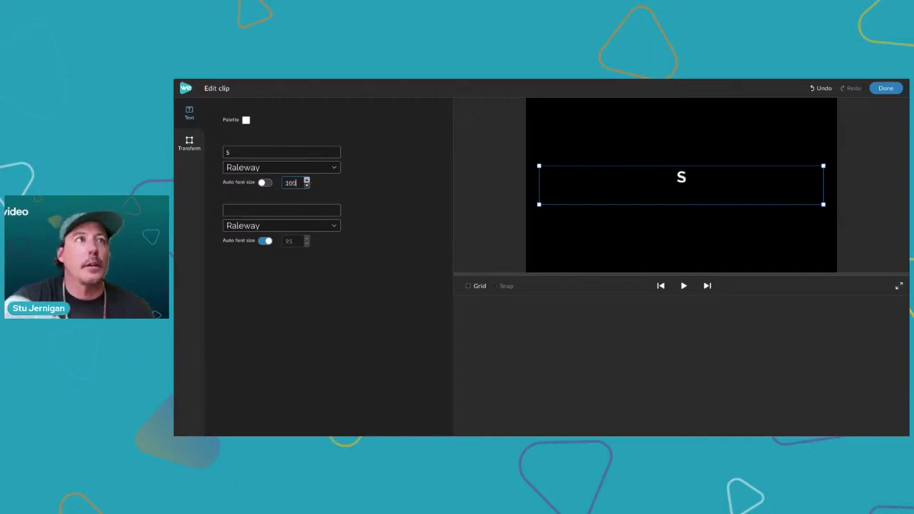
pyautogui.click(306, 180)
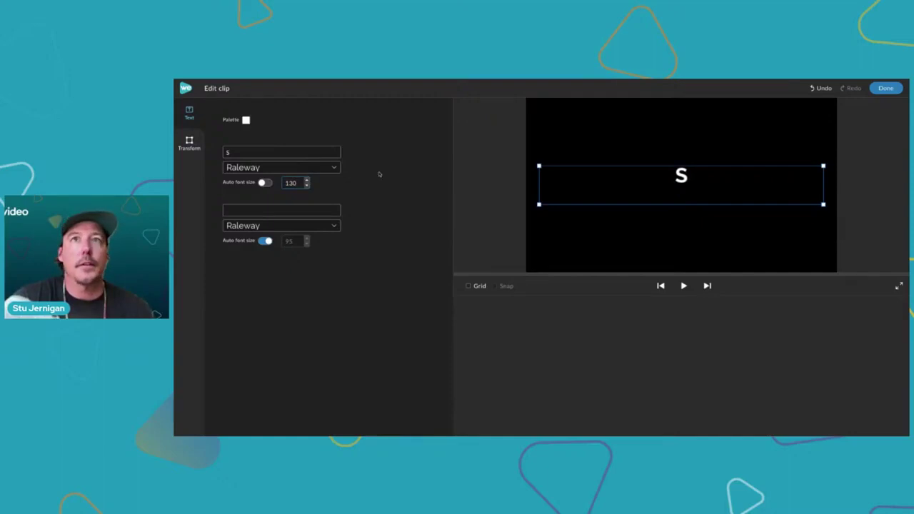
pyautogui.moveTo(539, 205); pyautogui.dragTo(515, 218)
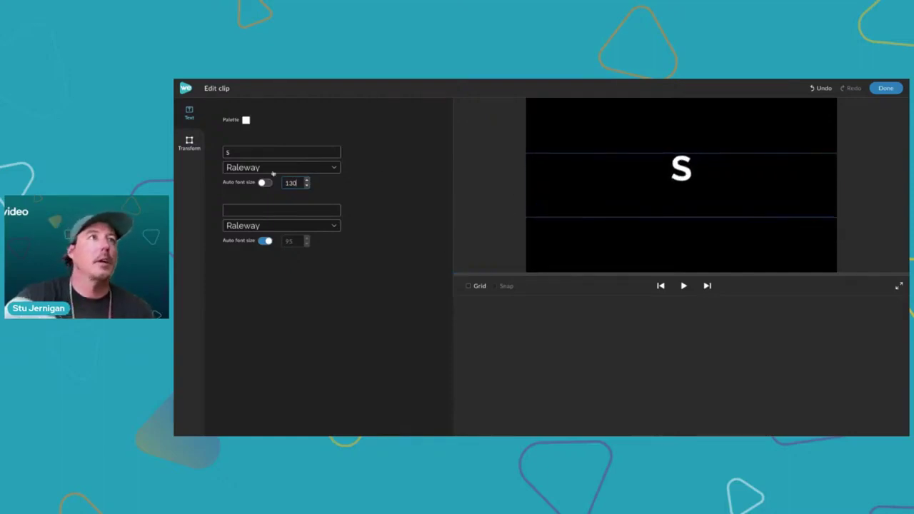
# Try Alfa Slab One for the letter S and settle on the Bowlby One font.
pyautogui.click(334, 167)
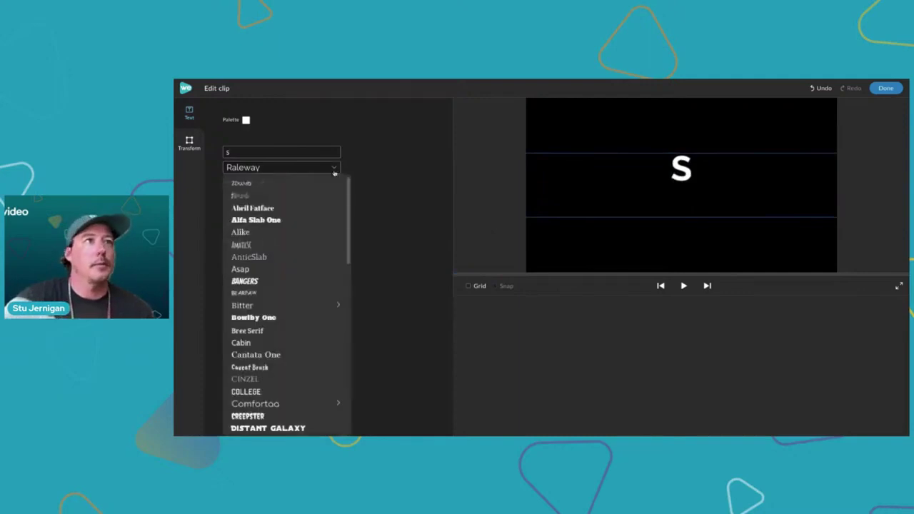
pyautogui.click(319, 220)
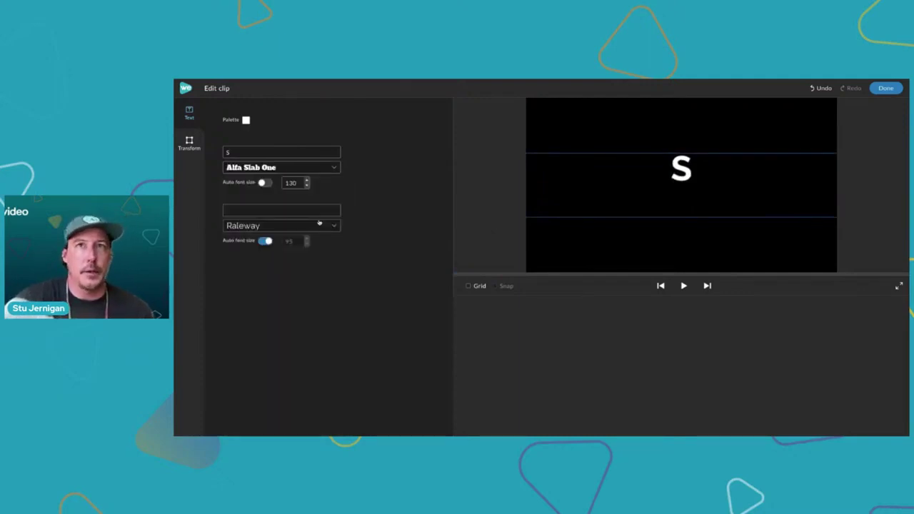
pyautogui.click(334, 169)
pyautogui.click(325, 318)
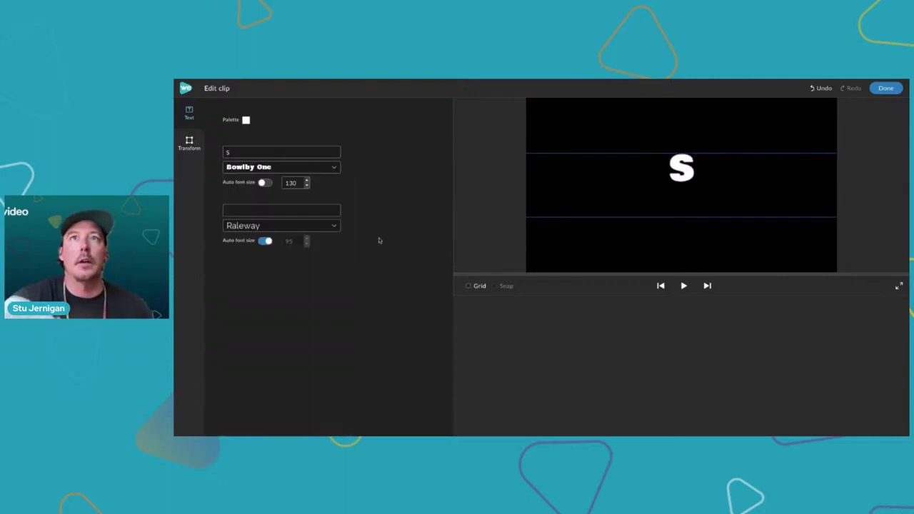
# Colour the letter S teal green, rgb(16, 190, 149), and finish editing the clip.
pyautogui.click(246, 120)
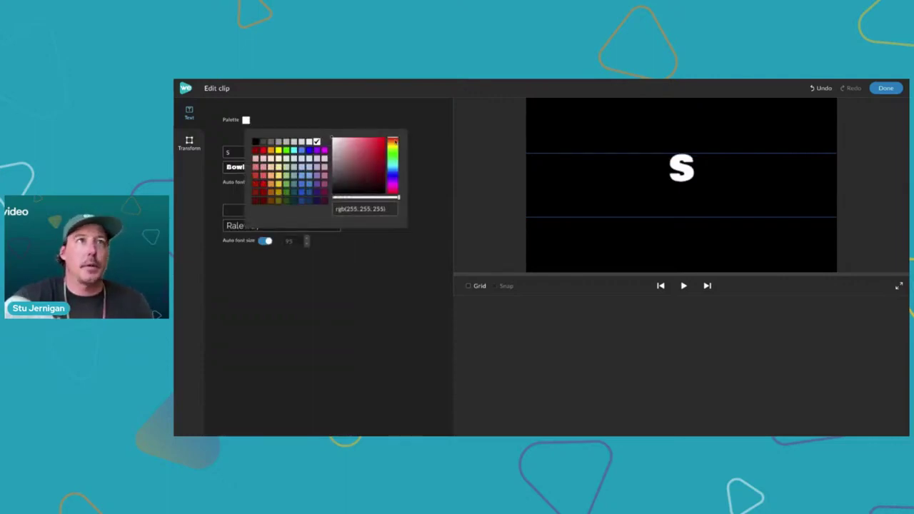
pyautogui.moveTo(396, 142); pyautogui.dragTo(396, 166)
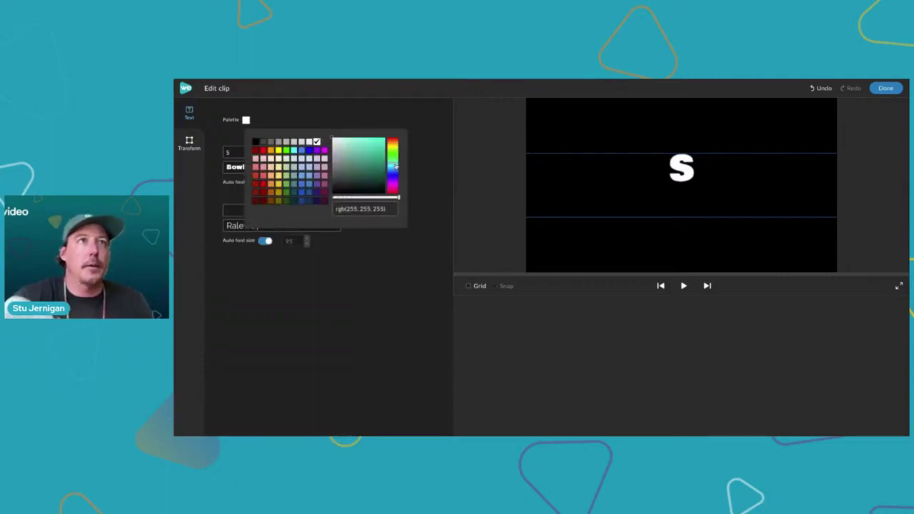
pyautogui.click(377, 152)
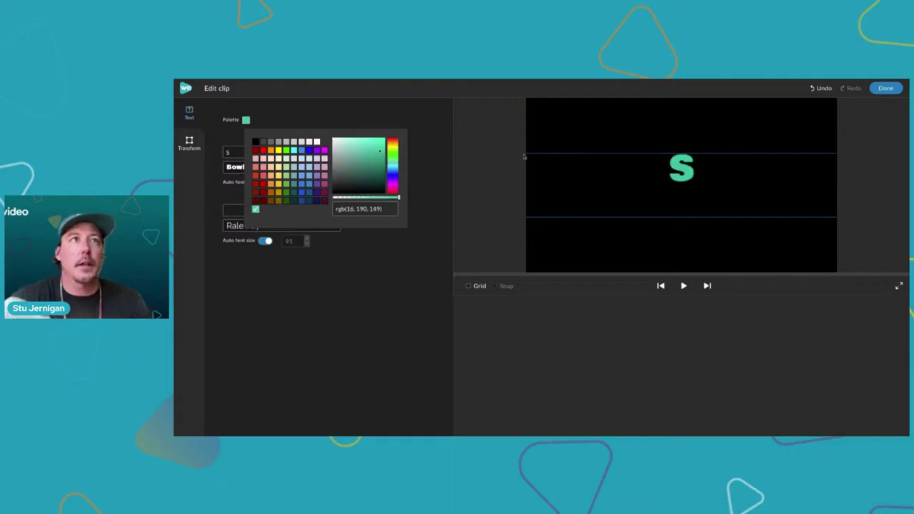
pyautogui.click(885, 88)
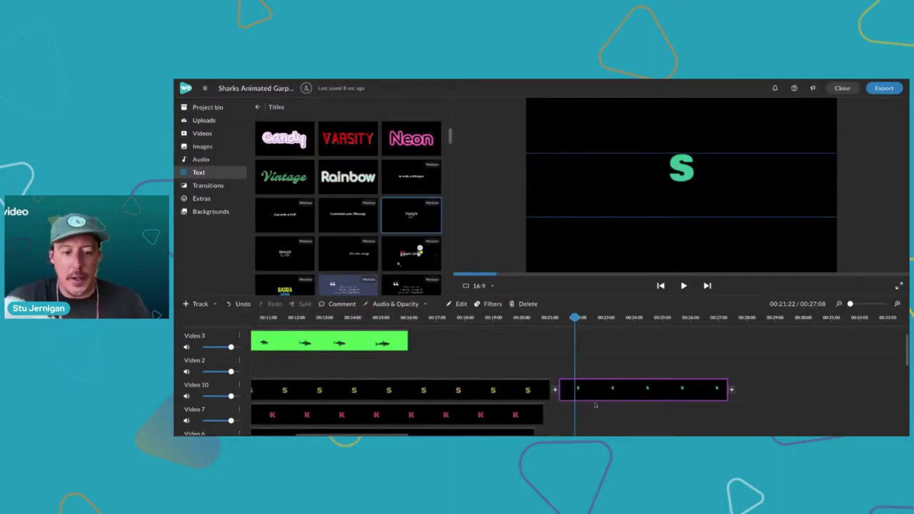
# Duplicate the teal S clip and place the copy on Video 2, starting slightly after the original on Video 10.
pyautogui.click(574, 337)
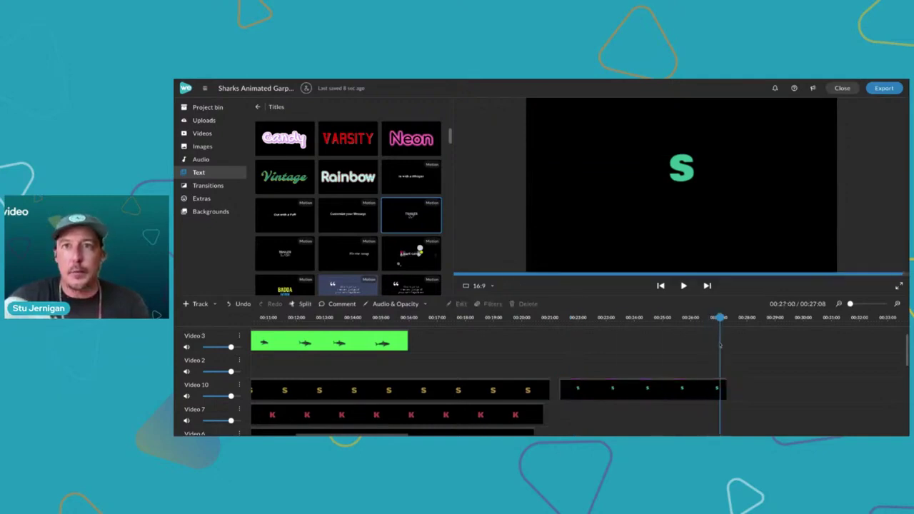
pyautogui.moveTo(574, 338); pyautogui.dragTo(743, 338)
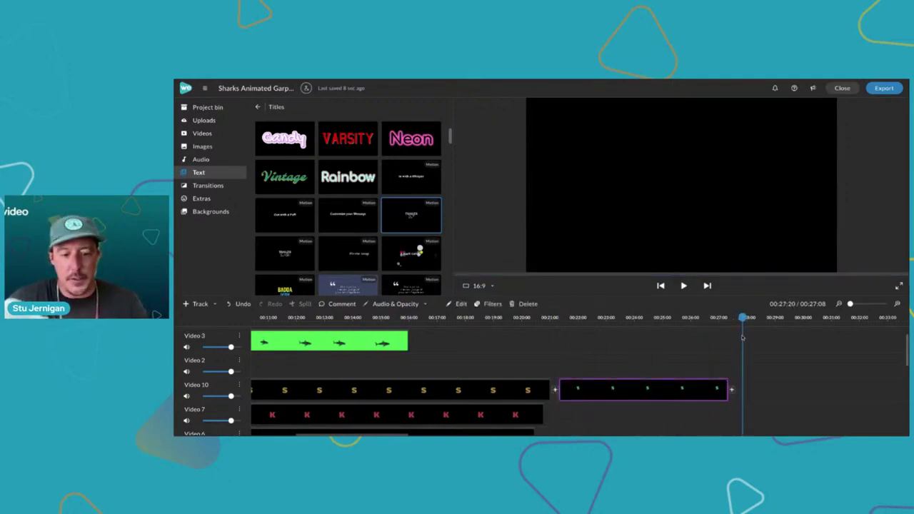
pyautogui.hotkey('ctrl', 'v')
pyautogui.hscroll(-8, 525, 399)
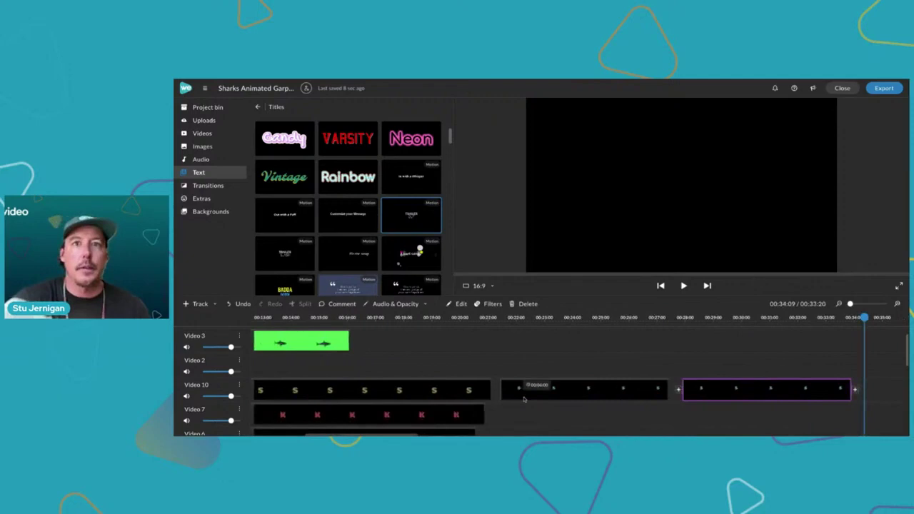
pyautogui.moveTo(738, 388); pyautogui.dragTo(547, 367)
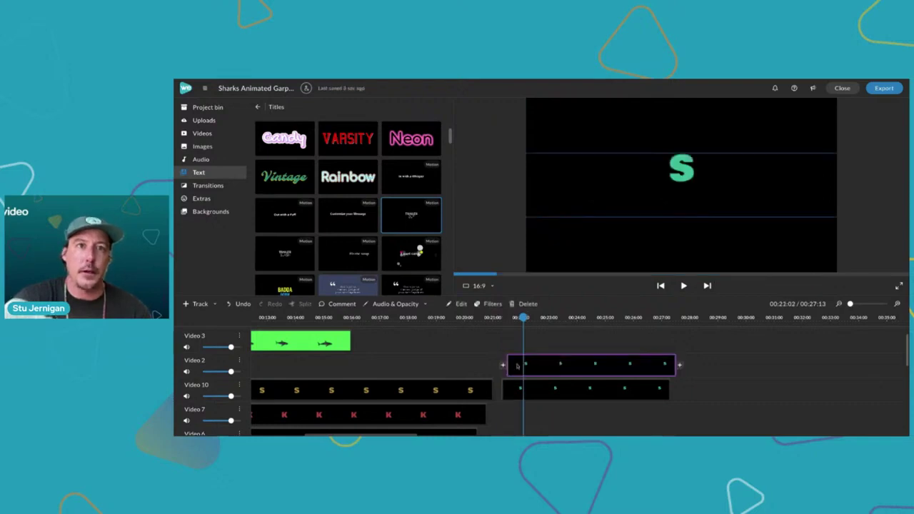
# Replace the copied clip's text with an H set beside the S, and play the two letters together.
pyautogui.doubleClick(537, 367)
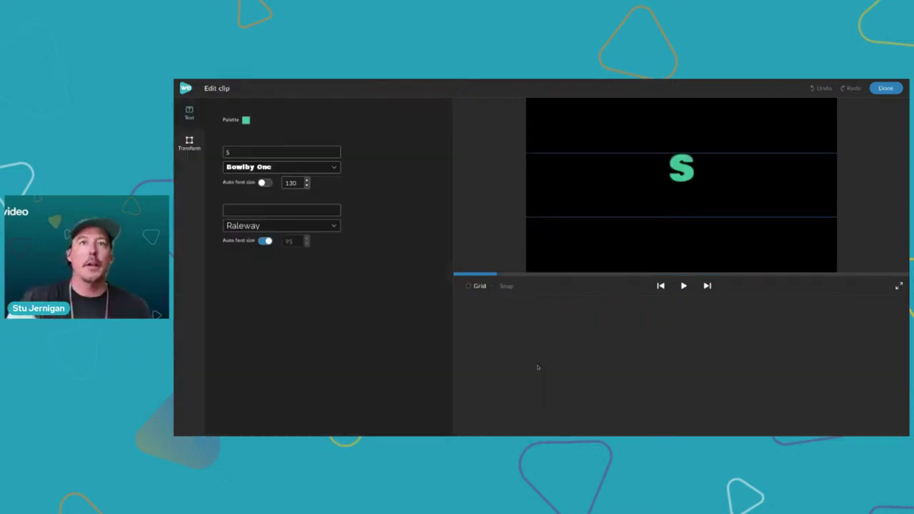
pyautogui.write('H')
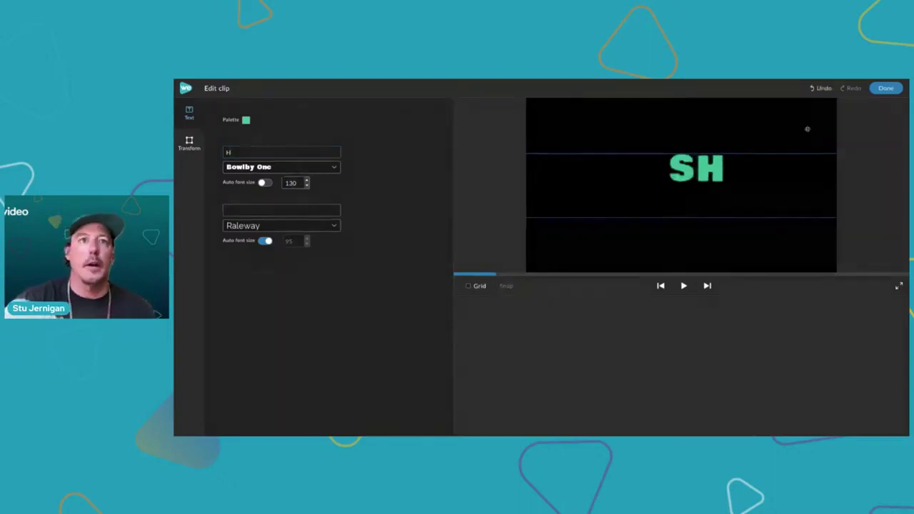
pyautogui.click(885, 87)
pyautogui.click(501, 317)
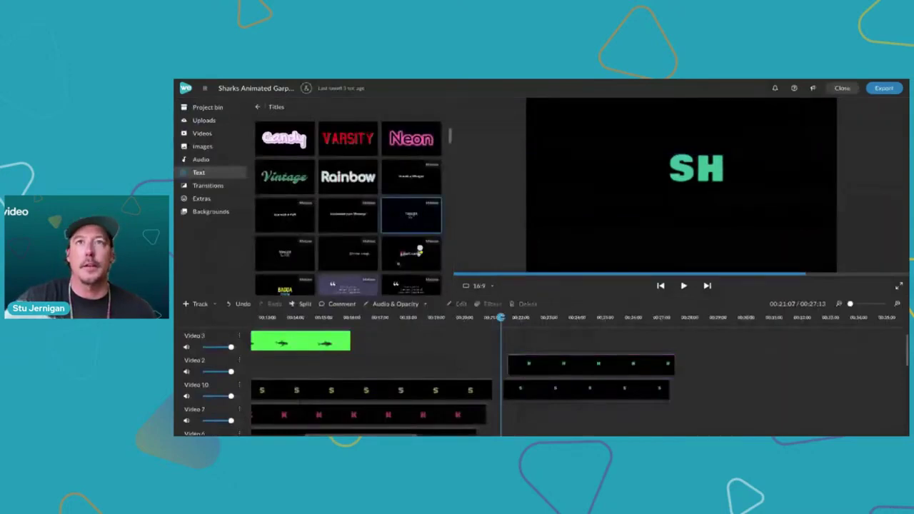
pyautogui.press('space')
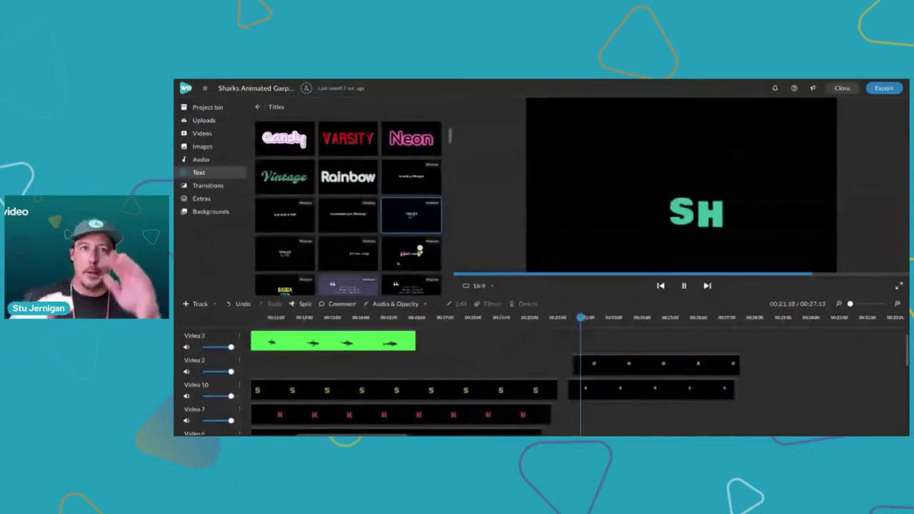
# Delete the two teal practice letter clips from the Video 2 and Video 10 tracks.
pyautogui.click(628, 364)
pyautogui.keyDown('shift'); pyautogui.click(600, 393); pyautogui.keyUp('shift')
pyautogui.press('Delete')
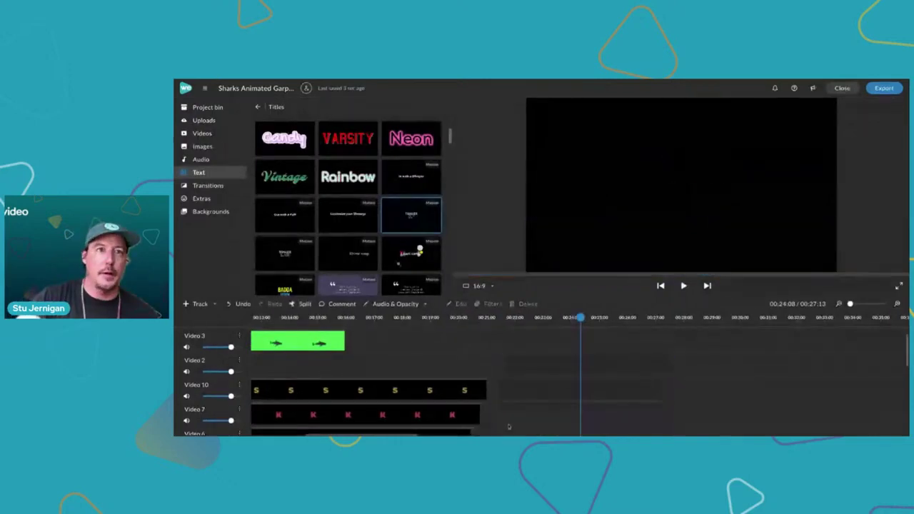
# Review the stacked letter tracks and play the SHARKS title from about 4 seconds, where the Video 11 caption begins.
pyautogui.hscroll(-5, 496, 425)
pyautogui.scroll(-5, 495, 425)
pyautogui.scroll(2, 495, 425)
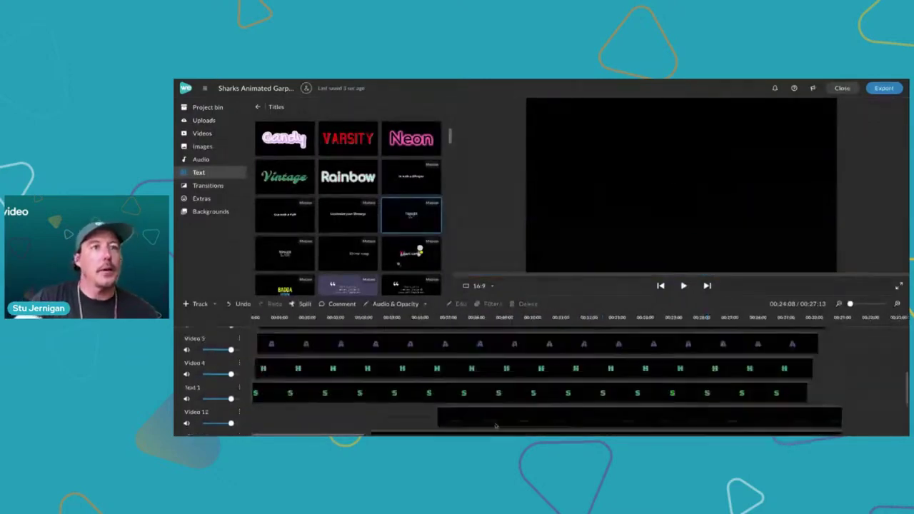
pyautogui.scroll(3, 505, 408)
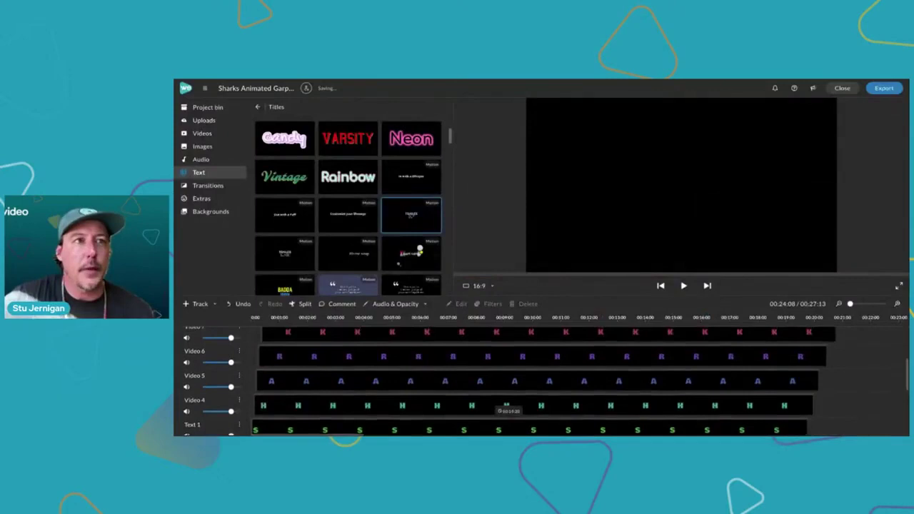
pyautogui.scroll(-1, 506, 408)
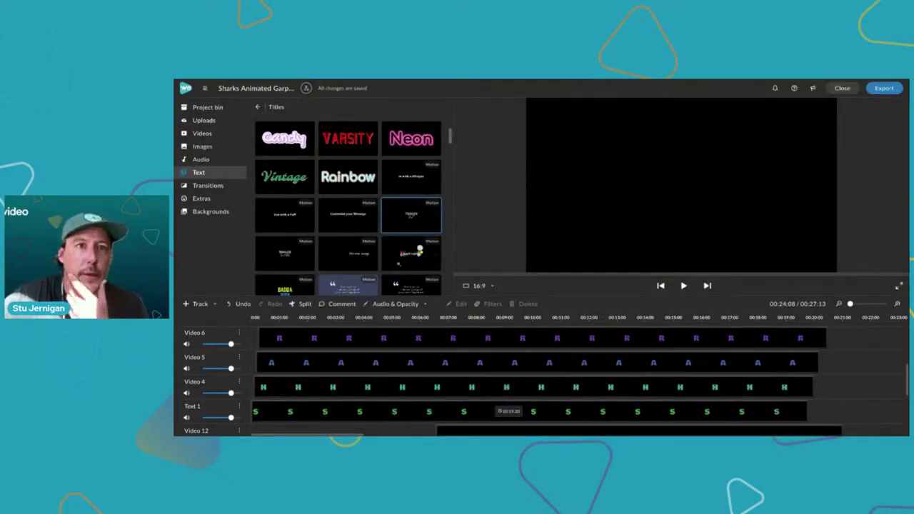
pyautogui.scroll(-2, 500, 411)
pyautogui.click(382, 363)
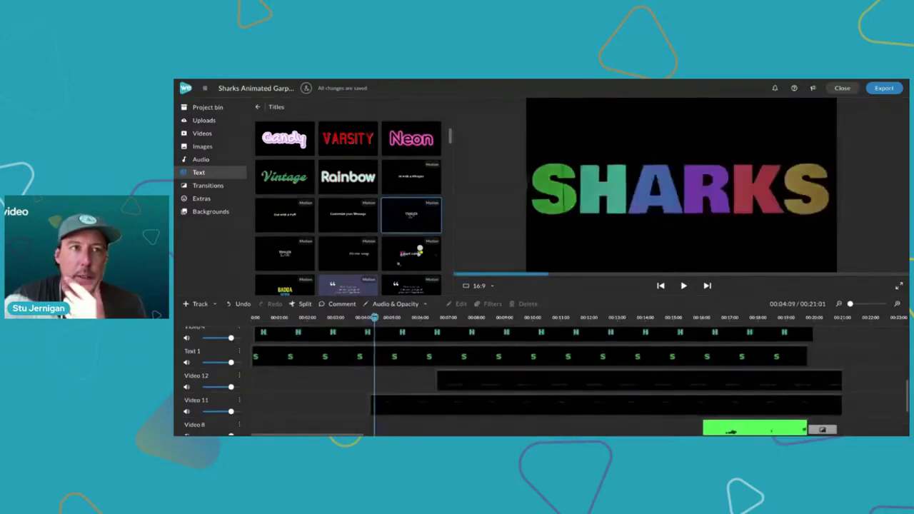
pyautogui.press('space')
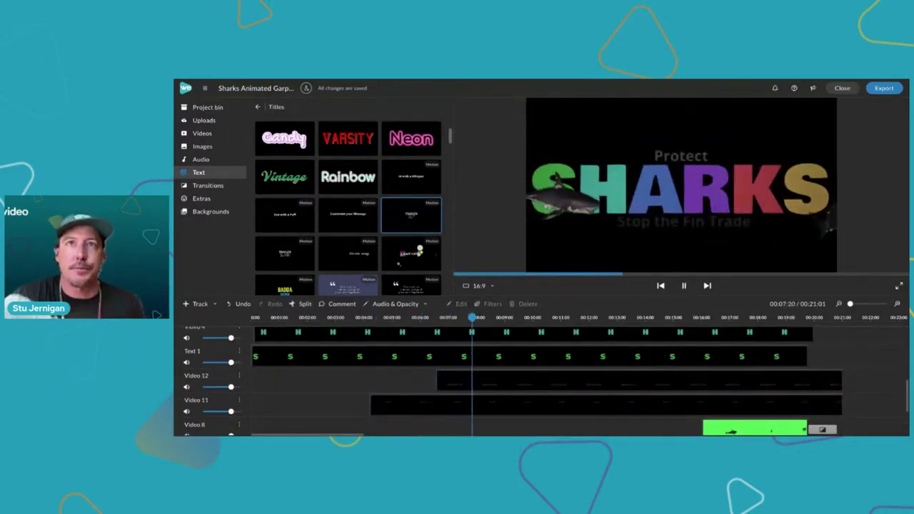
# Select the caption clip on Video 11 and preview the Out with a Puff and In with a Whisper motion titles.
pyautogui.click(382, 404)
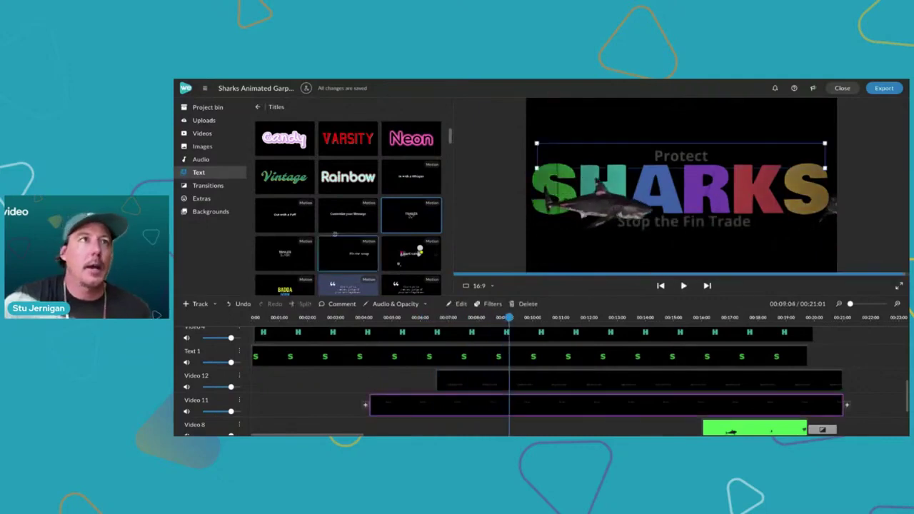
pyautogui.click(298, 215)
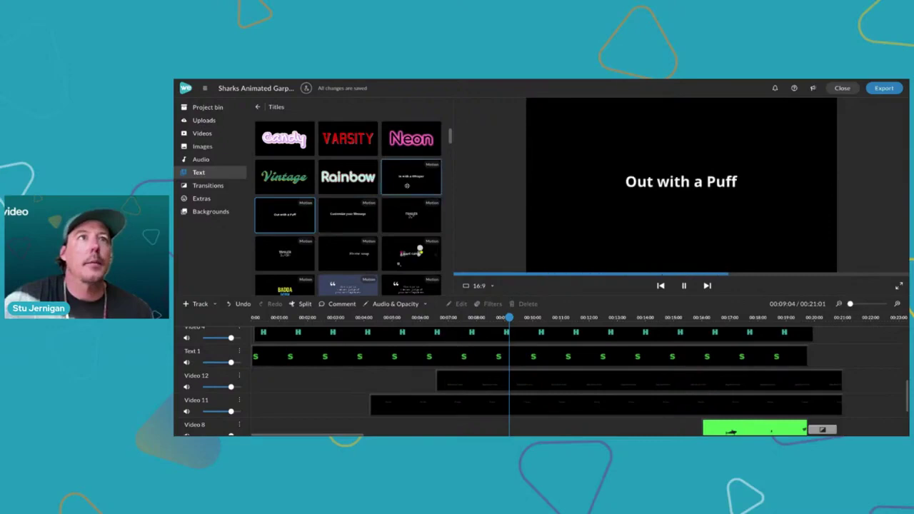
pyautogui.click(407, 186)
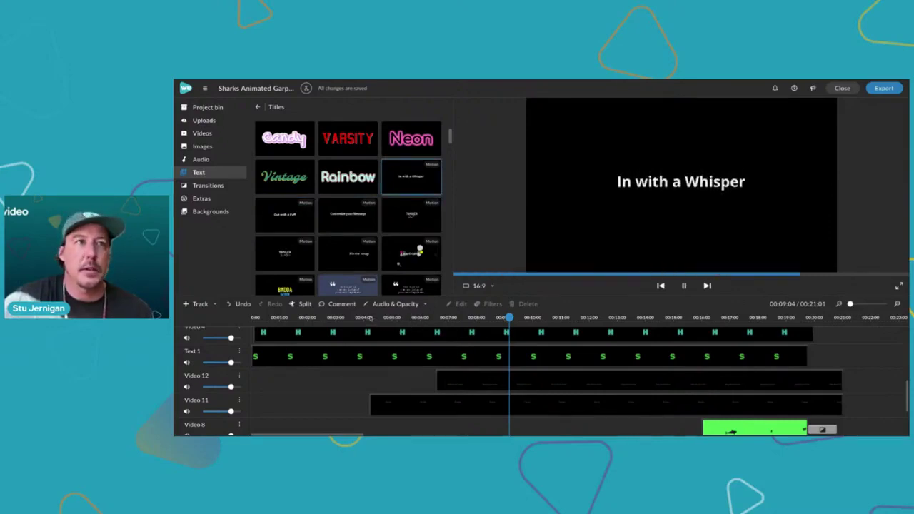
# Scrub the sequence to 00:09:20 and select the green-screen shark clip on Video 2.
pyautogui.moveTo(370, 318); pyautogui.dragTo(529, 337)
pyautogui.scroll(4, 548, 382)
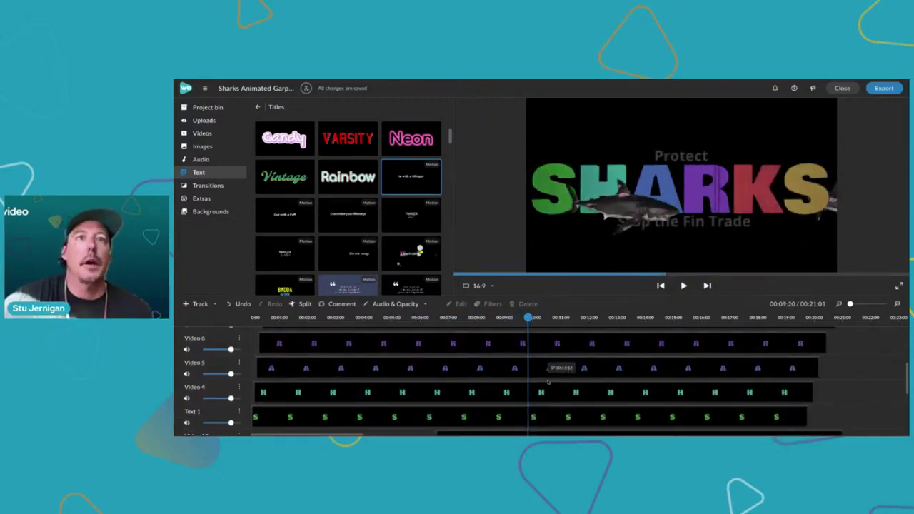
pyautogui.scroll(2, 548, 382)
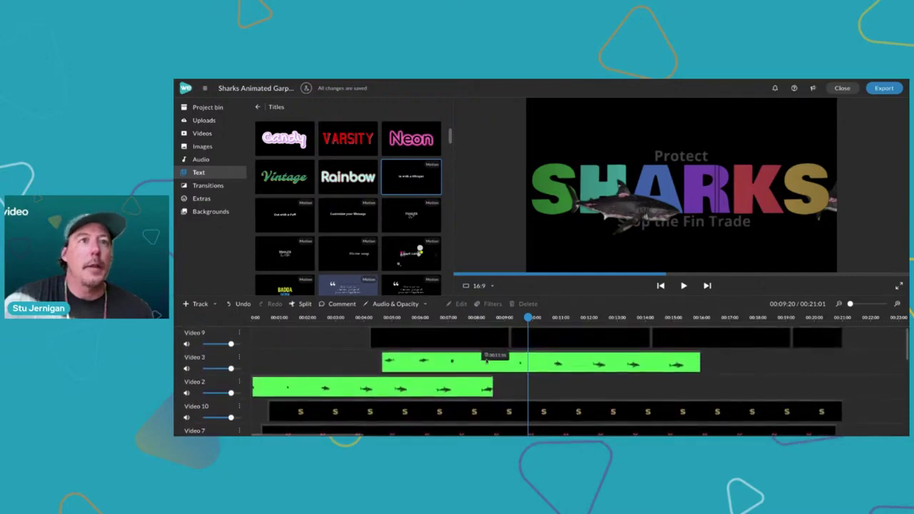
pyautogui.click(353, 387)
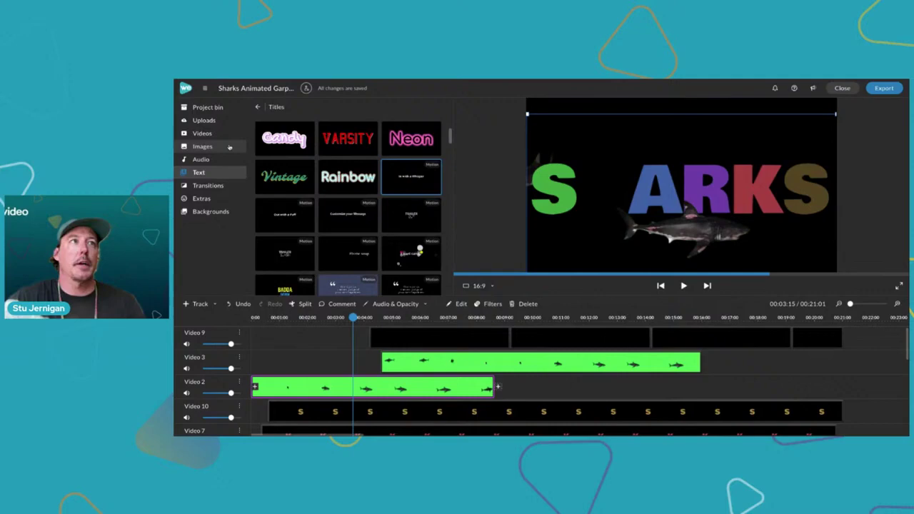
# Search the stock videos for "green screen shark" and preview the dark swimming shark clip.
pyautogui.click(202, 133)
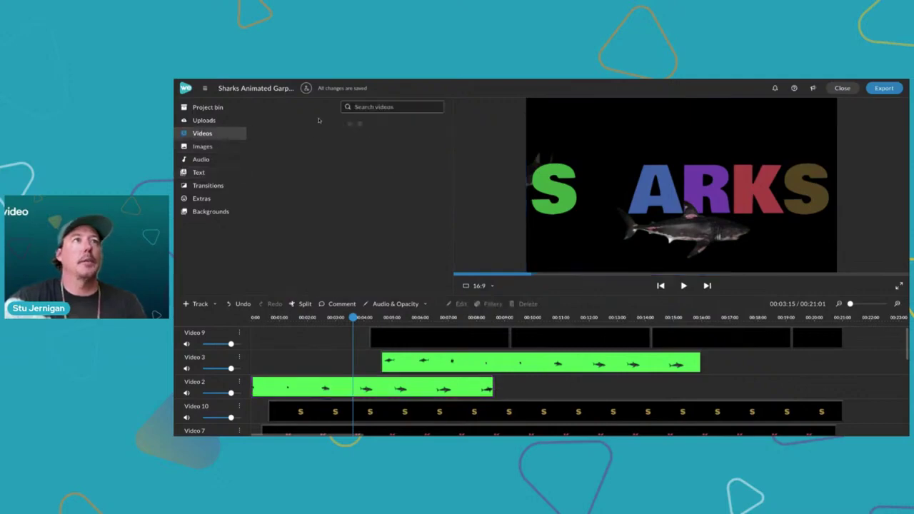
pyautogui.click(374, 107)
pyautogui.write('green screen shark')
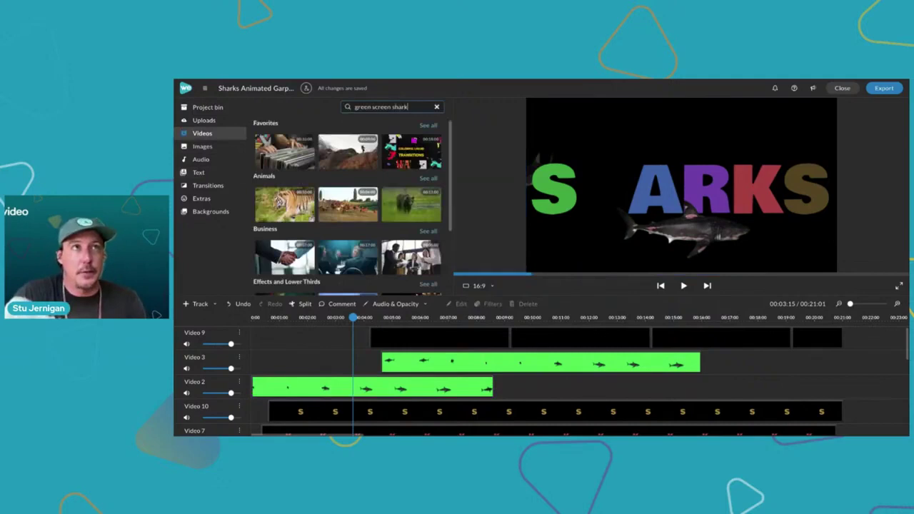
pyautogui.press('Return')
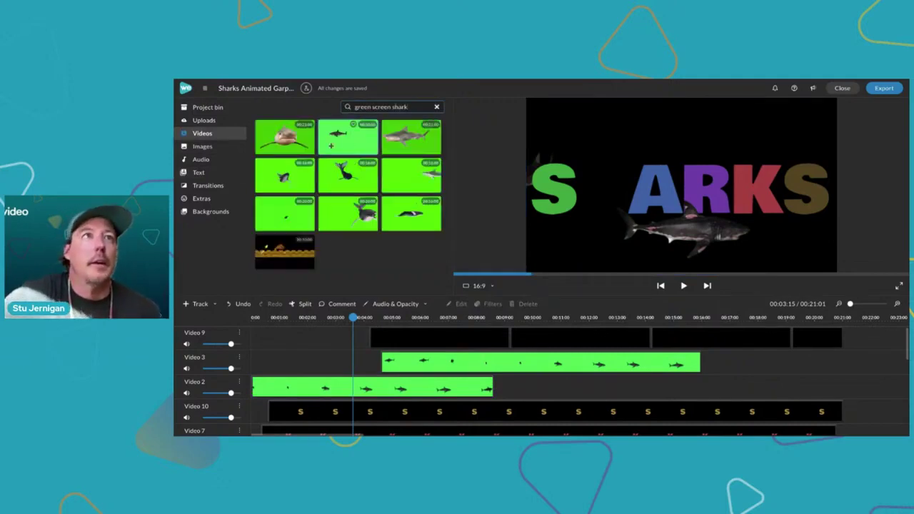
pyautogui.click(339, 141)
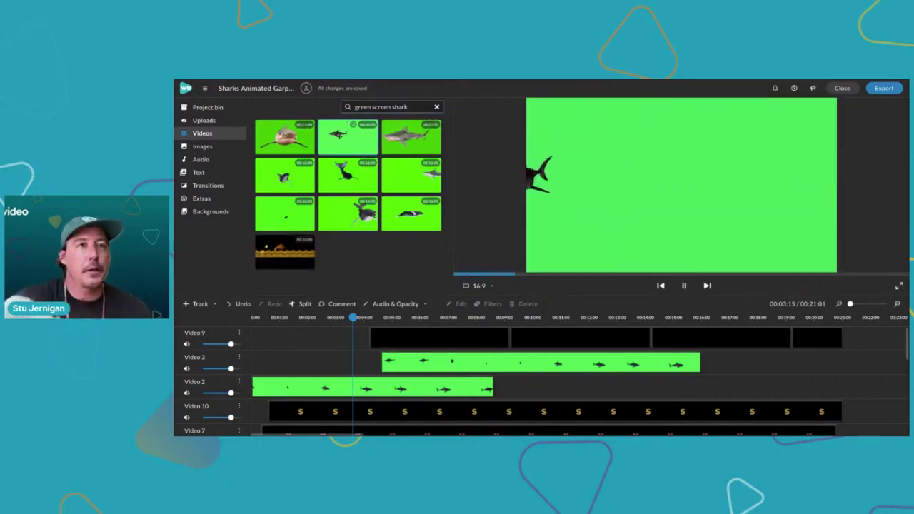
# Play the SHARKS sequence from its start and scrub through to the end of the shark clip on Video 2.
pyautogui.moveTo(349, 319); pyautogui.dragTo(252, 317)
pyautogui.press('space')
pyautogui.press('space')
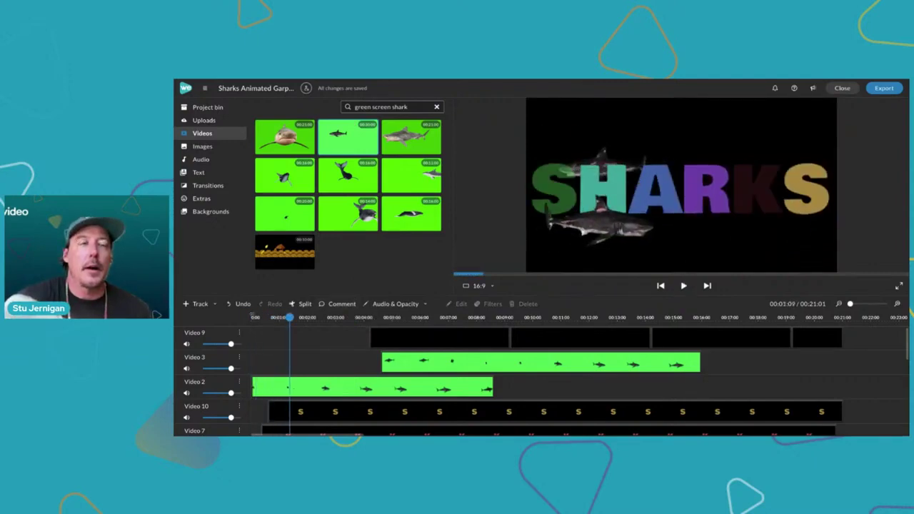
pyautogui.moveTo(289, 317); pyautogui.dragTo(491, 321)
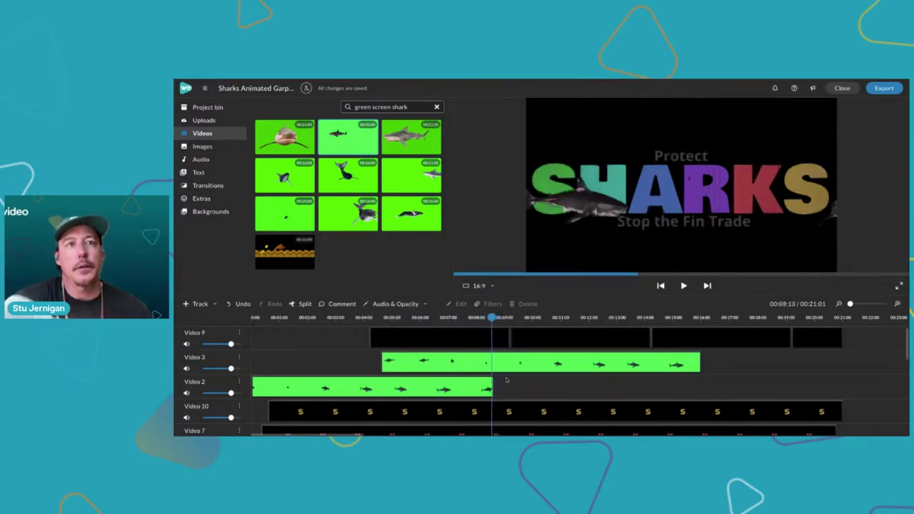
pyautogui.scroll(-1, 513, 376)
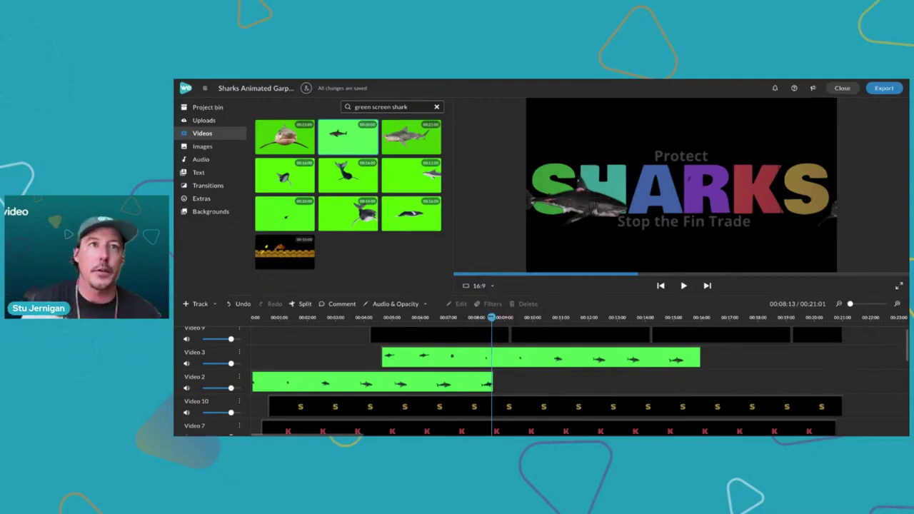
# Try to extend the end of the green-screen shark clip on Video 2.
pyautogui.moveTo(491, 318); pyautogui.dragTo(320, 318)
pyautogui.click(468, 380)
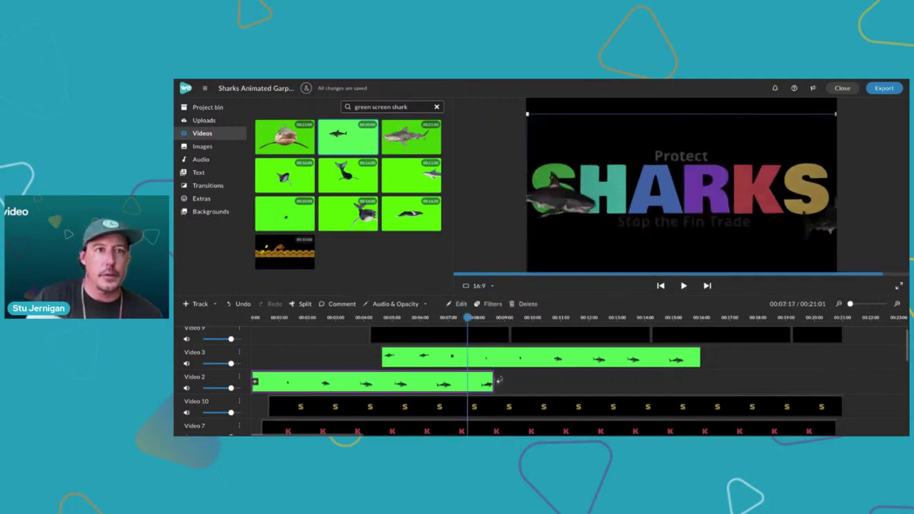
pyautogui.moveTo(498, 381); pyautogui.dragTo(625, 381)
pyautogui.hotkey('ctrl', 'z')
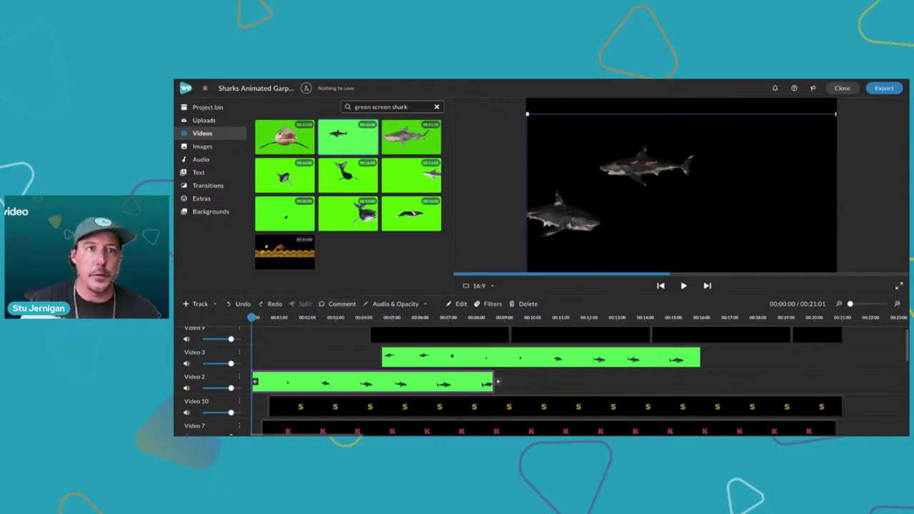
# Select the second green-screen shark clip on the Video 1 track, beneath the title tracks.
pyautogui.scroll(-10, 525, 385)
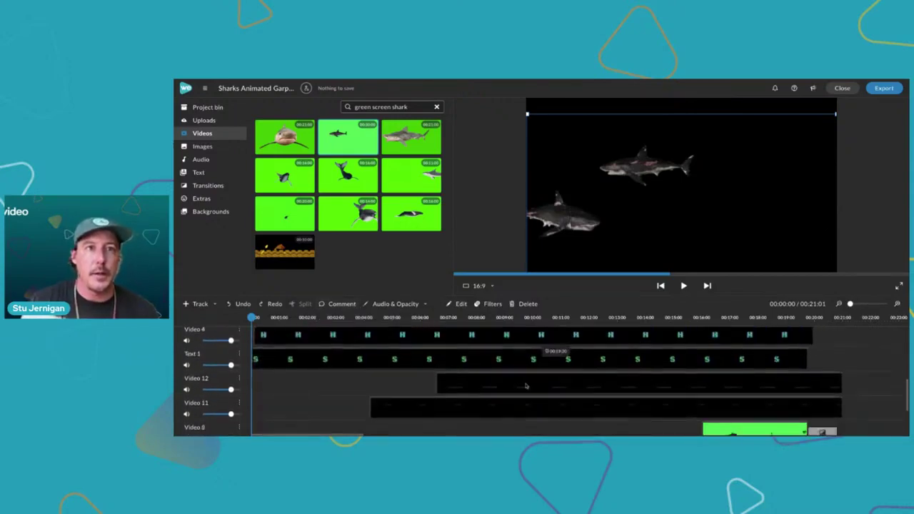
pyautogui.scroll(-1, 526, 386)
pyautogui.click(521, 395)
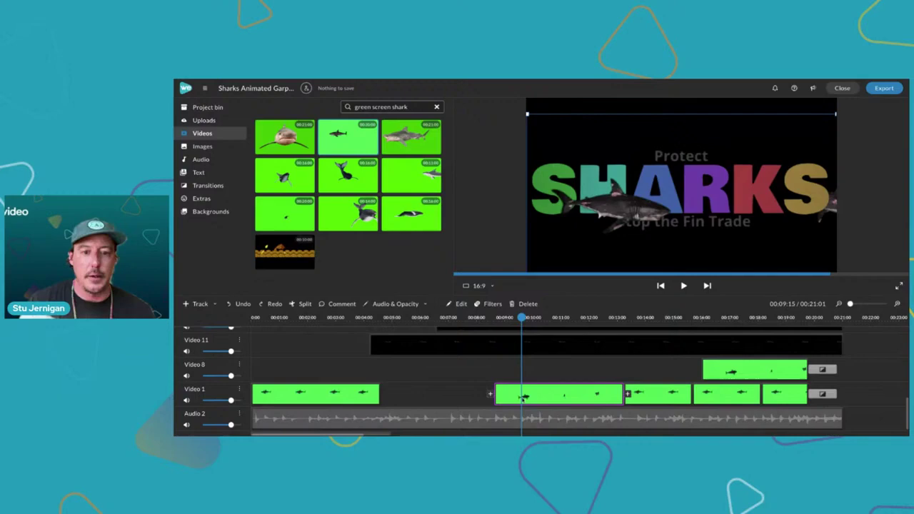
# Play the SHARKS sequence from about 7:15 to 10:09 to review the shark swimming behind the captions, then check the lower shark clip tracks.
pyautogui.scroll(2, 525, 378)
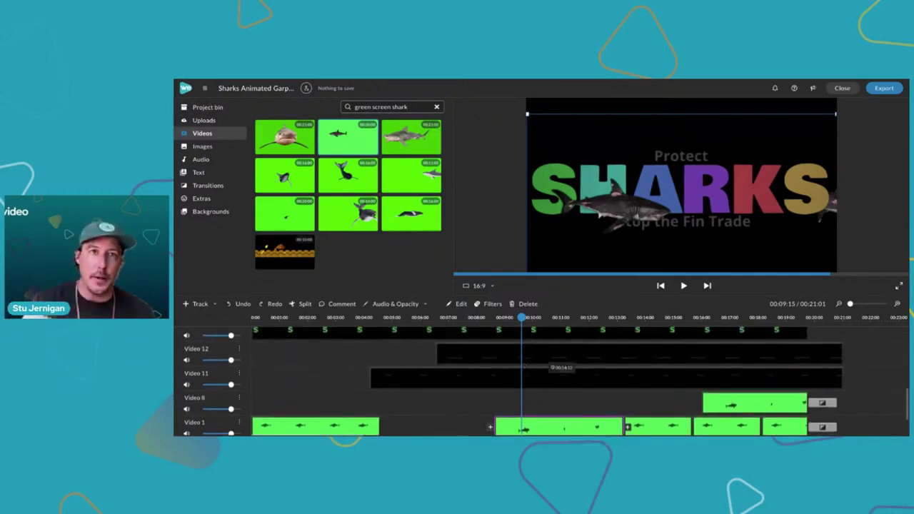
pyautogui.scroll(1, 525, 379)
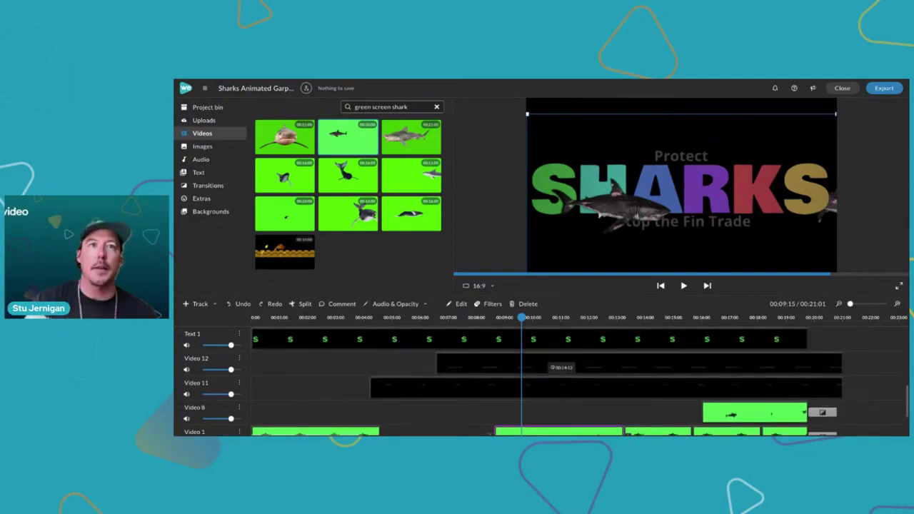
pyautogui.moveTo(521, 318); pyautogui.dragTo(466, 319)
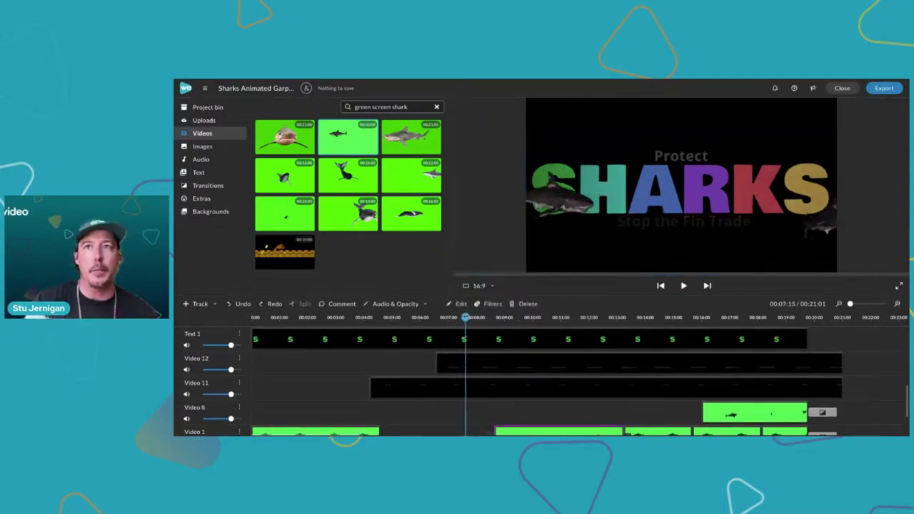
pyautogui.scroll(1, 516, 352)
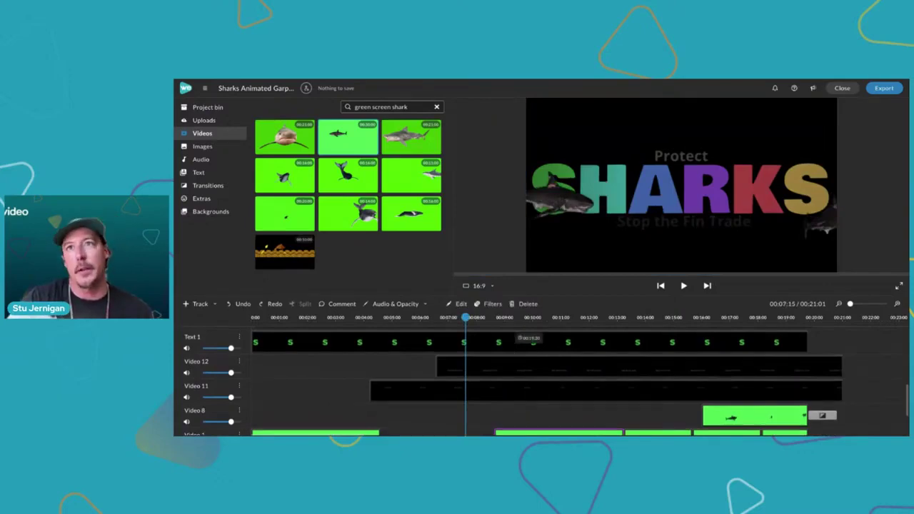
pyautogui.press('space')
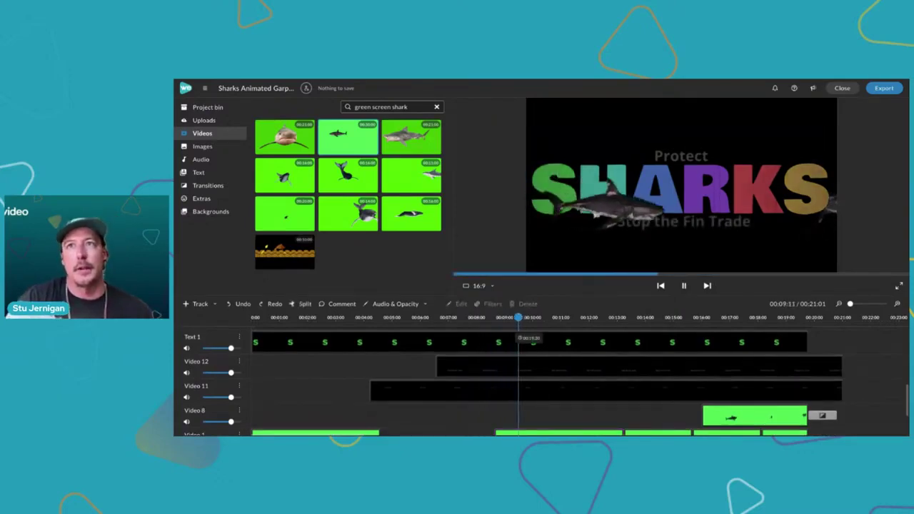
pyautogui.press('space')
pyautogui.scroll(-1, 534, 408)
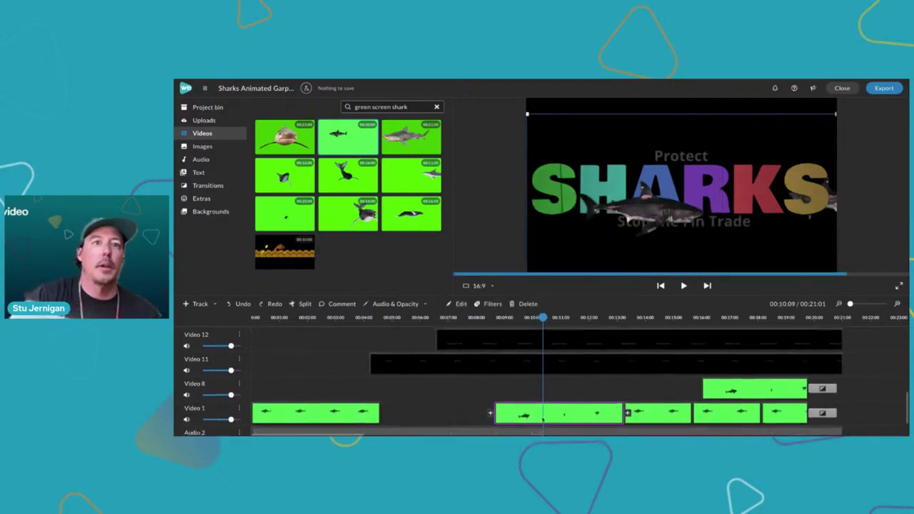
pyautogui.scroll(-1, 537, 428)
# Scrub back to about 4:10 and play through to about 6:18, where the shark clips on Video 2 and Video 3 overlap.
pyautogui.scroll(2, 501, 369)
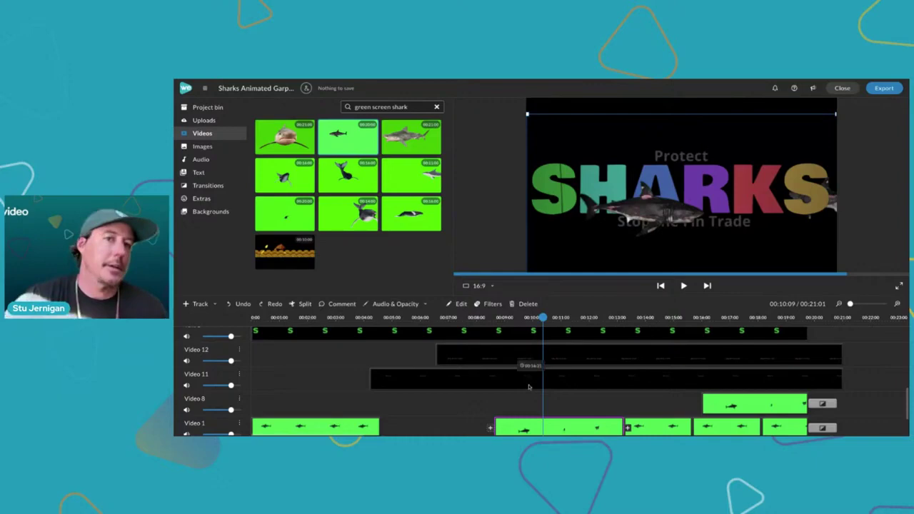
pyautogui.scroll(5, 520, 371)
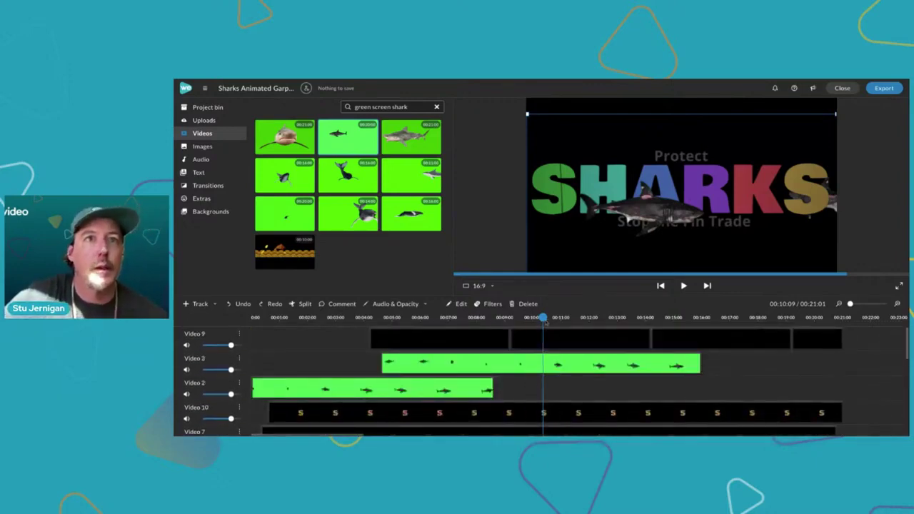
pyautogui.moveTo(545, 320); pyautogui.dragTo(402, 321)
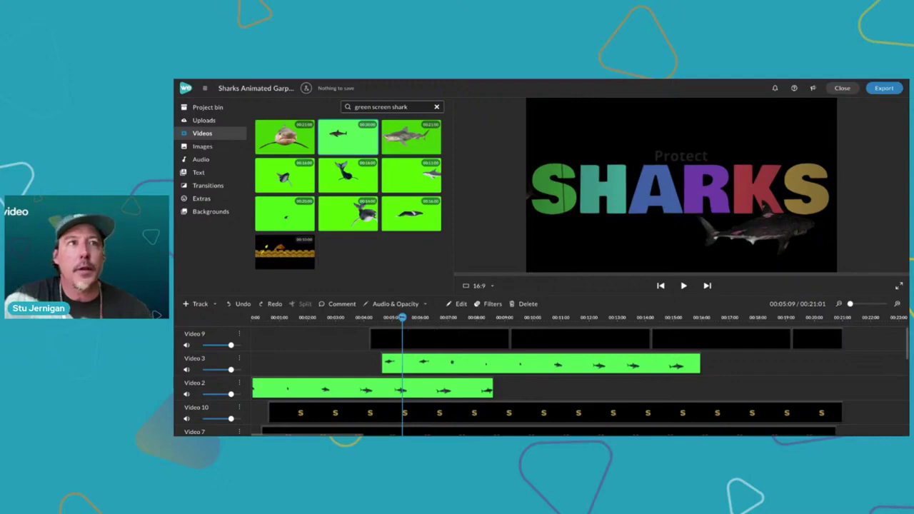
pyautogui.moveTo(402, 318); pyautogui.dragTo(376, 319)
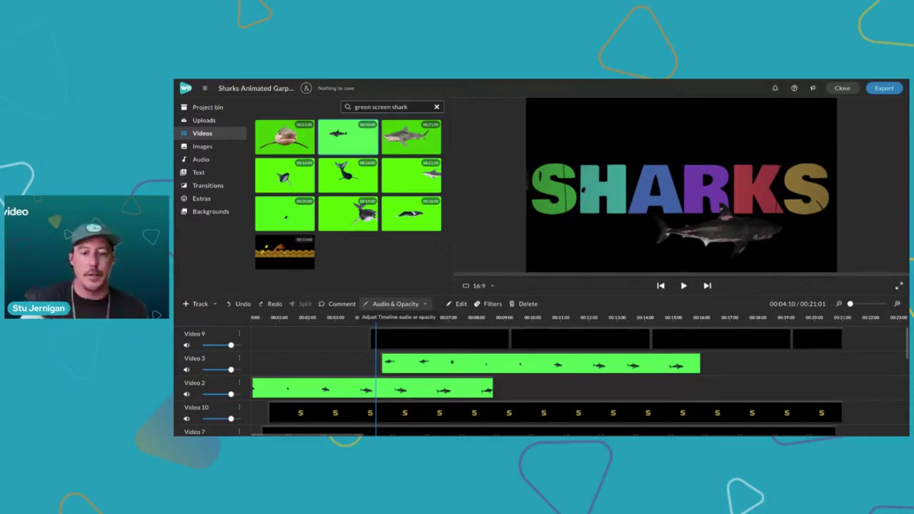
pyautogui.press('space')
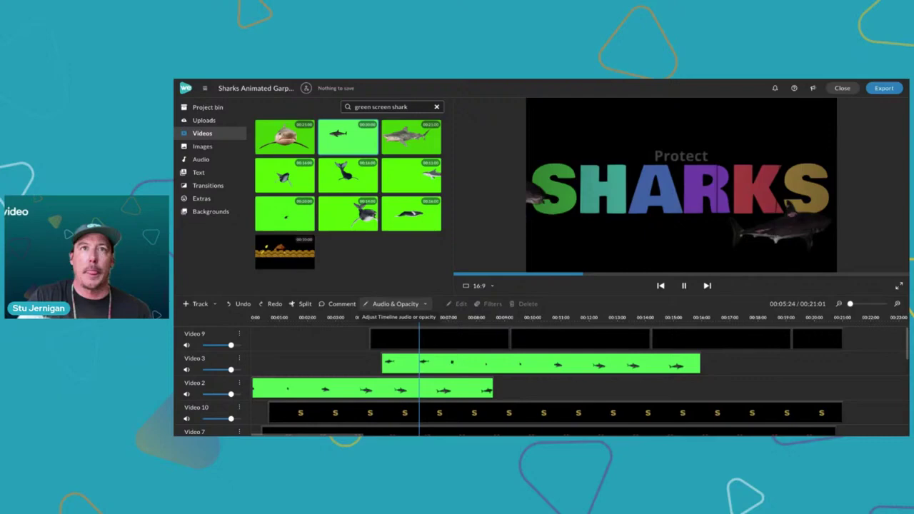
pyautogui.press('space')
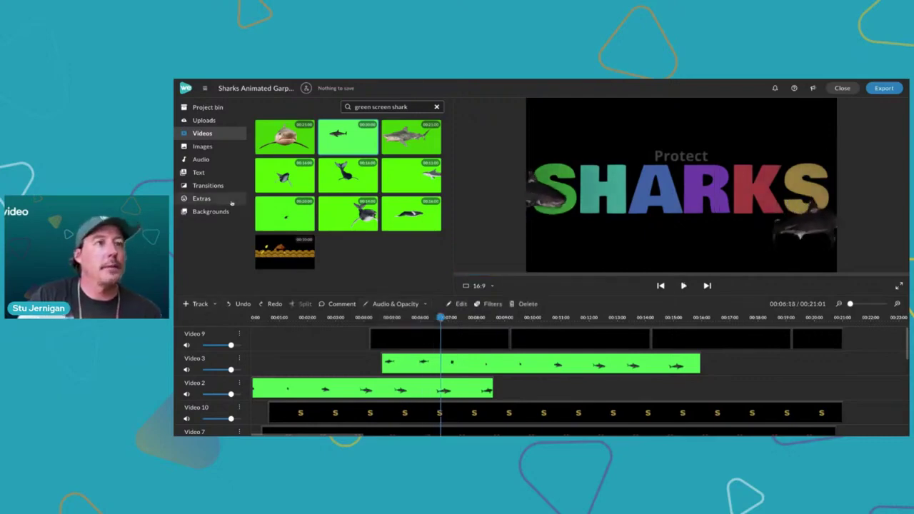
# Browse all the overlays among the extras, preview the hazy grey one and examine the overlay clips on Video 9.
pyautogui.click(207, 199)
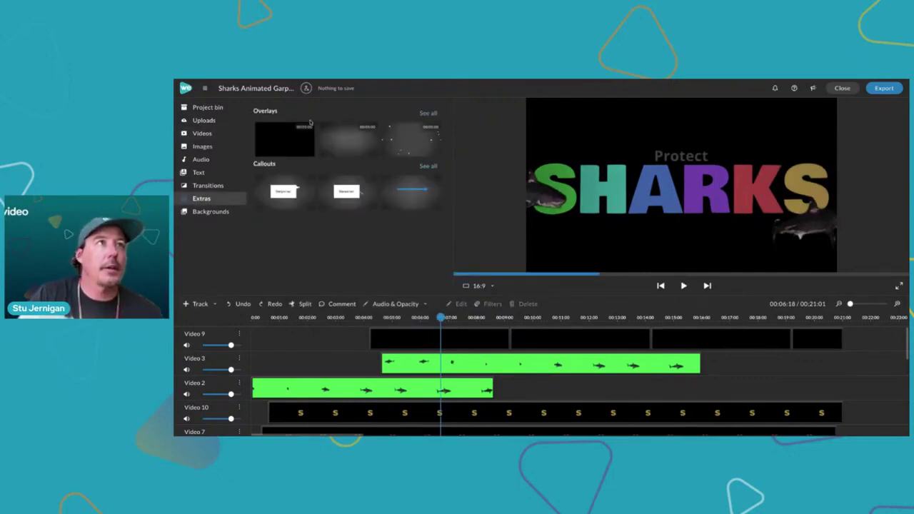
pyautogui.click(428, 114)
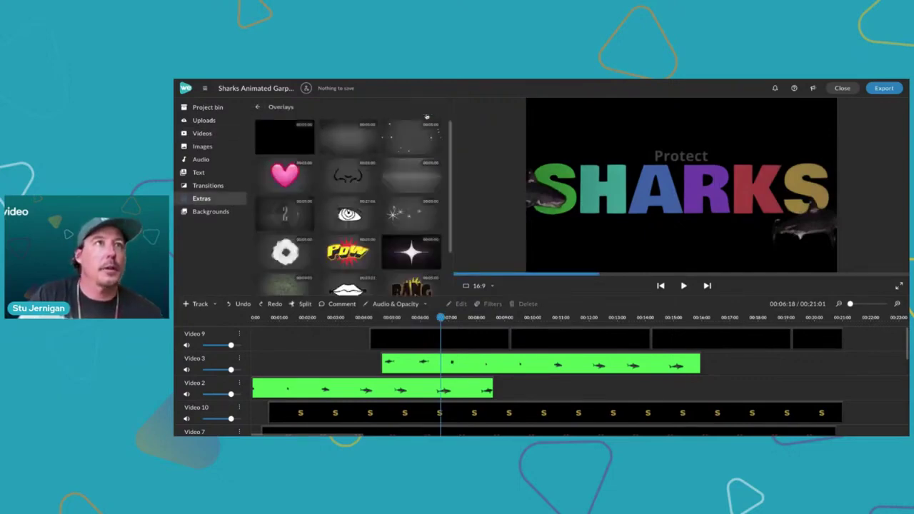
pyautogui.scroll(-2, 414, 213)
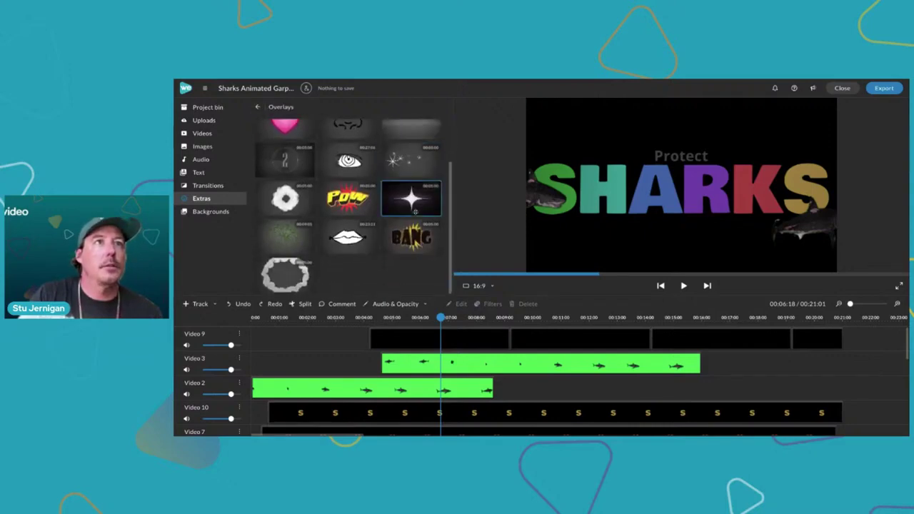
pyautogui.scroll(2, 414, 213)
pyautogui.click(330, 137)
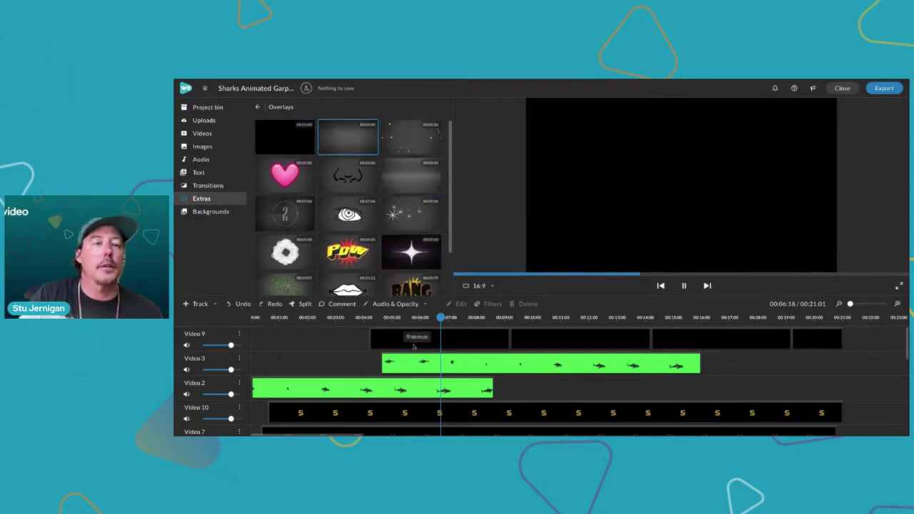
pyautogui.click(412, 344)
pyautogui.hscroll(5, 724, 342)
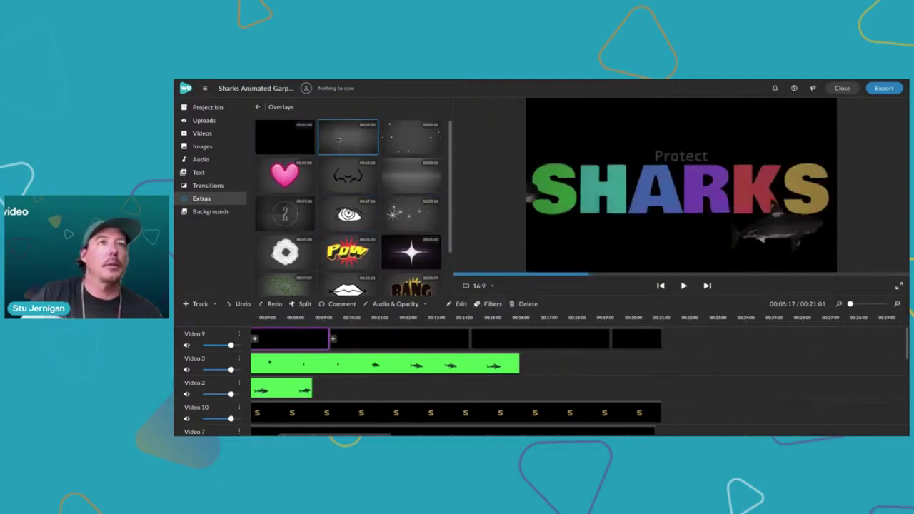
# Add the hazy overlay to Video 3, shift the last two Video 9 clips later and fit the overlay into the gap.
pyautogui.moveTo(334, 150); pyautogui.dragTo(544, 365)
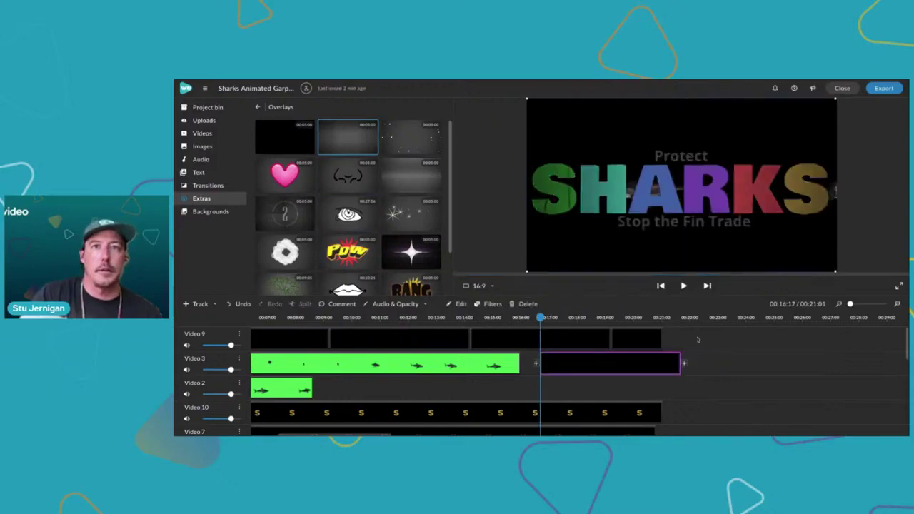
pyautogui.moveTo(696, 337); pyautogui.dragTo(794, 331)
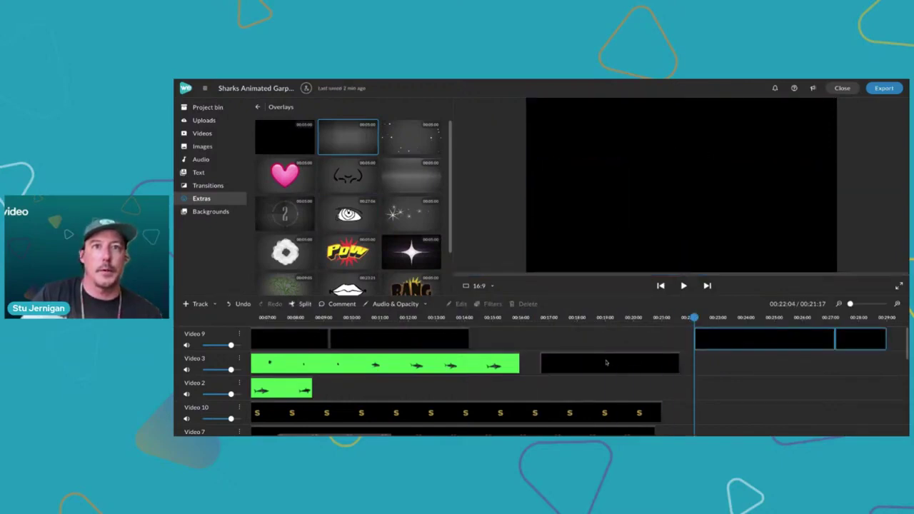
pyautogui.moveTo(606, 362); pyautogui.dragTo(534, 334)
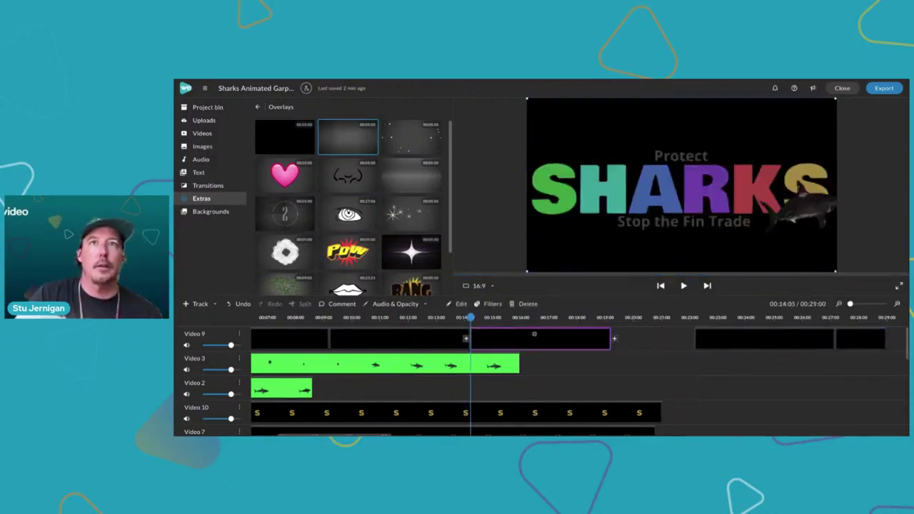
pyautogui.press('space')
pyautogui.press('space')
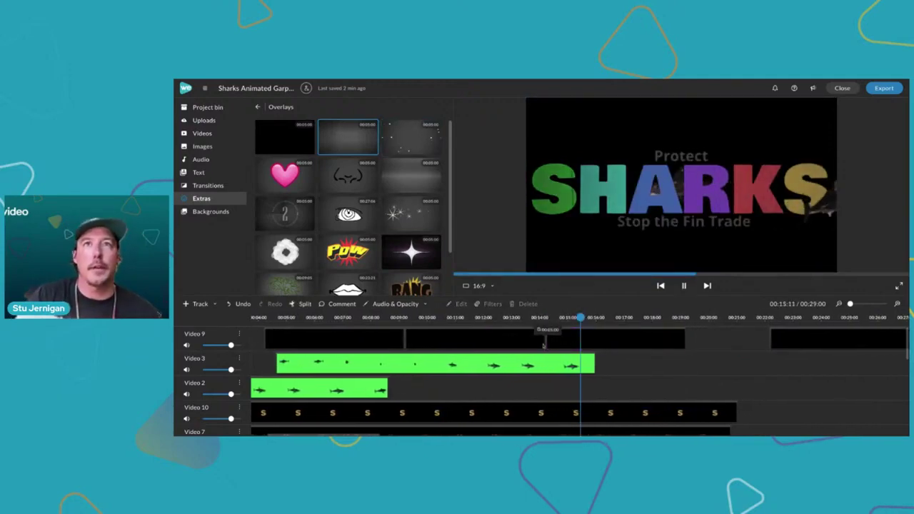
# Move the added overlay back to Video 3 after the green-screen shark clip and delete it.
pyautogui.moveTo(543, 346); pyautogui.dragTo(614, 370)
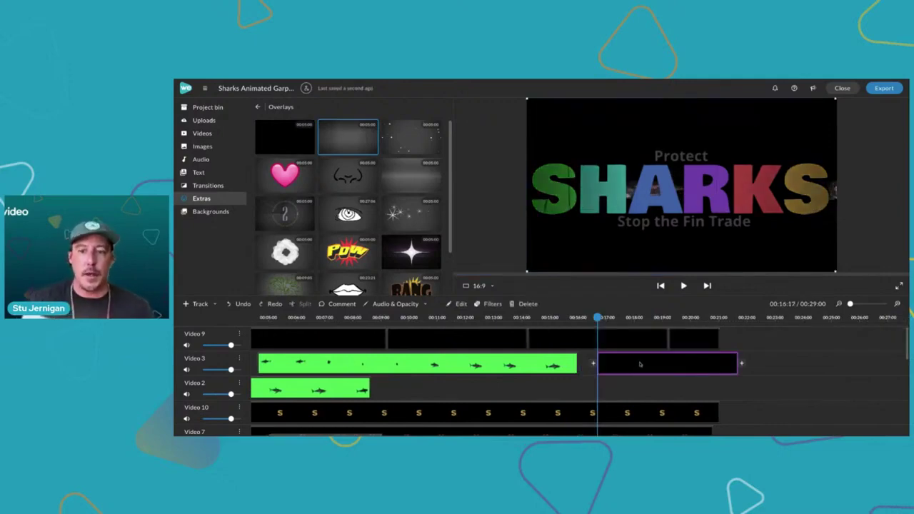
pyautogui.press('Delete')
pyautogui.hscroll(-2, 505, 345)
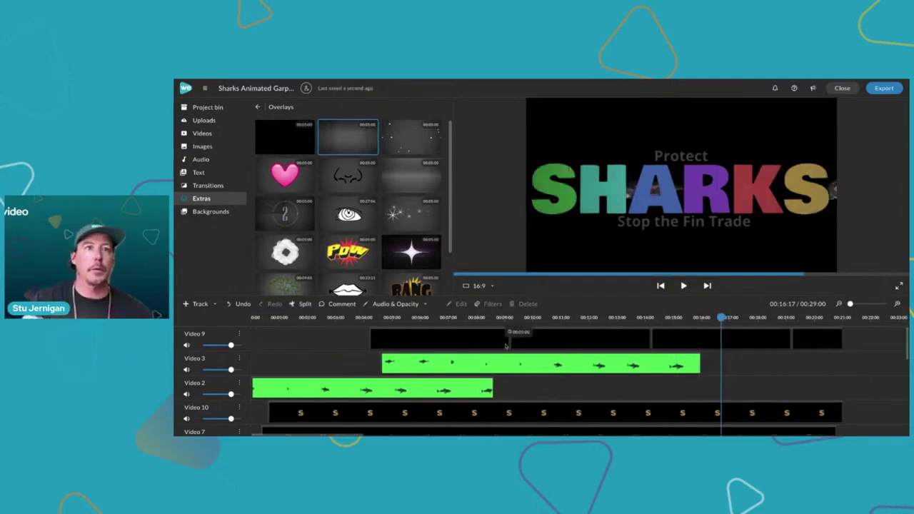
# Move the playhead to about 7:03 and examine the audio clips on the Audio 2 and Audio 3 tracks.
pyautogui.moveTo(440, 316)
pyautogui.mouseDown()
pyautogui.moveTo(387, 317)
pyautogui.moveTo(453, 318)
pyautogui.mouseUp()
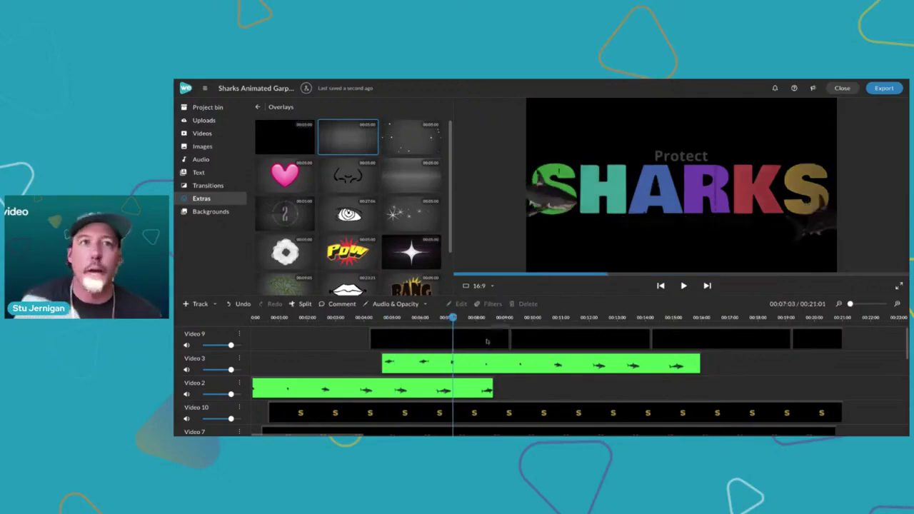
pyautogui.scroll(5, 521, 374)
pyautogui.scroll(-3, 521, 374)
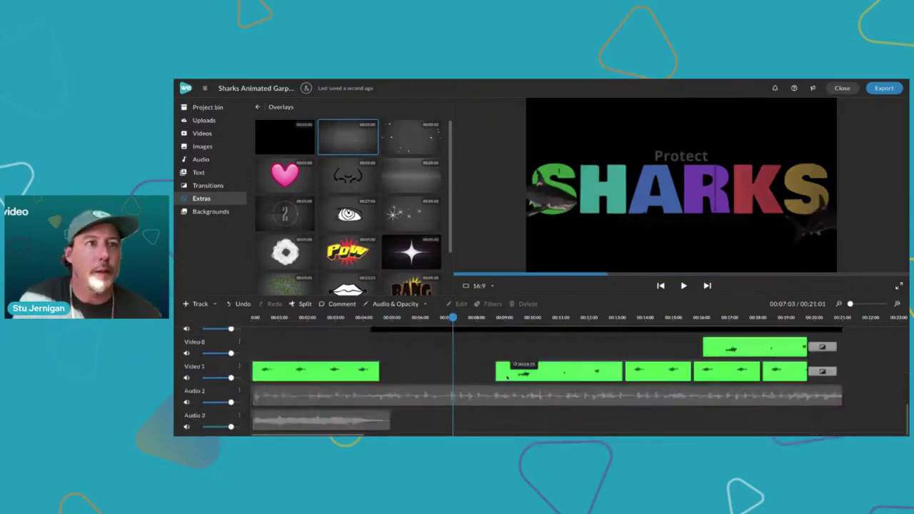
pyautogui.click(302, 421)
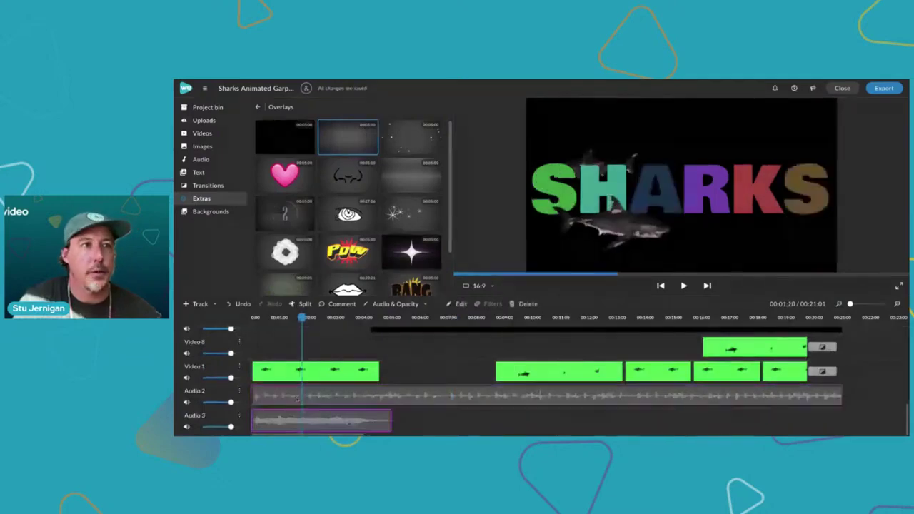
pyautogui.click(294, 397)
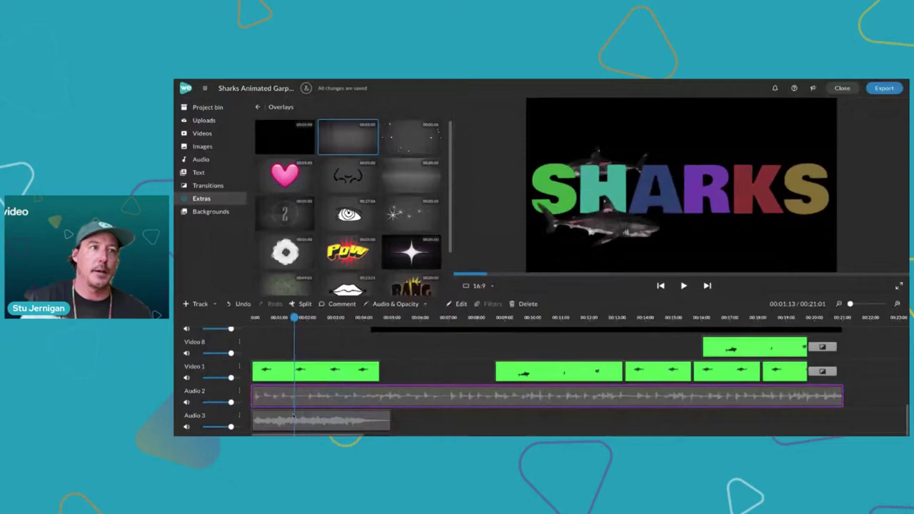
pyautogui.click(293, 417)
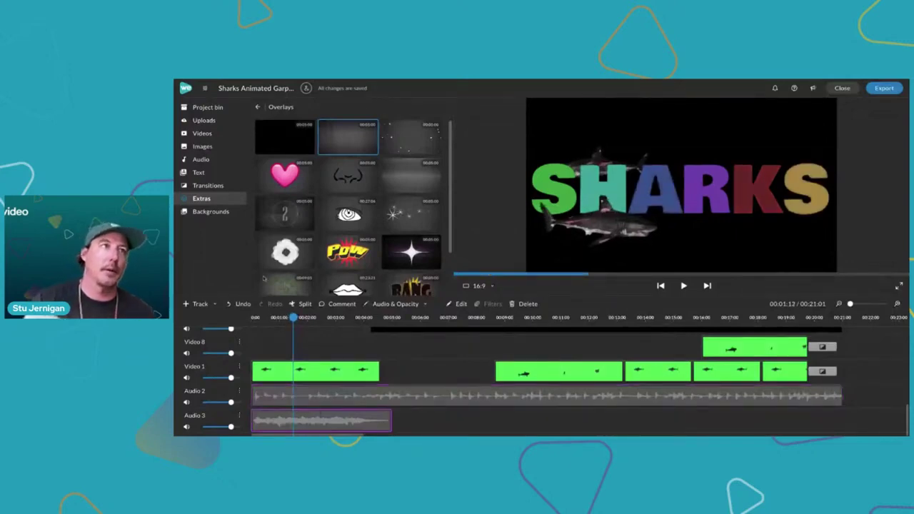
# Search the stock audio for "shark" and preview the first result.
pyautogui.click(233, 161)
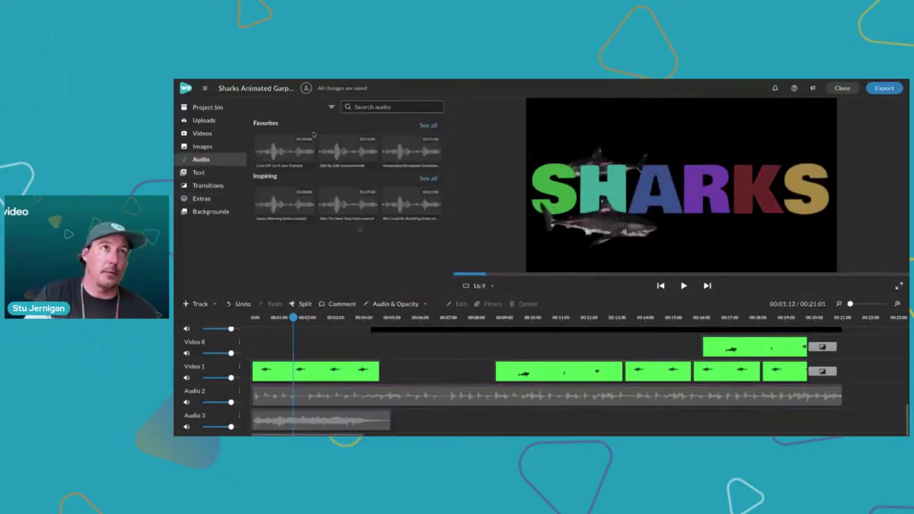
pyautogui.click(372, 106)
pyautogui.write('shark')
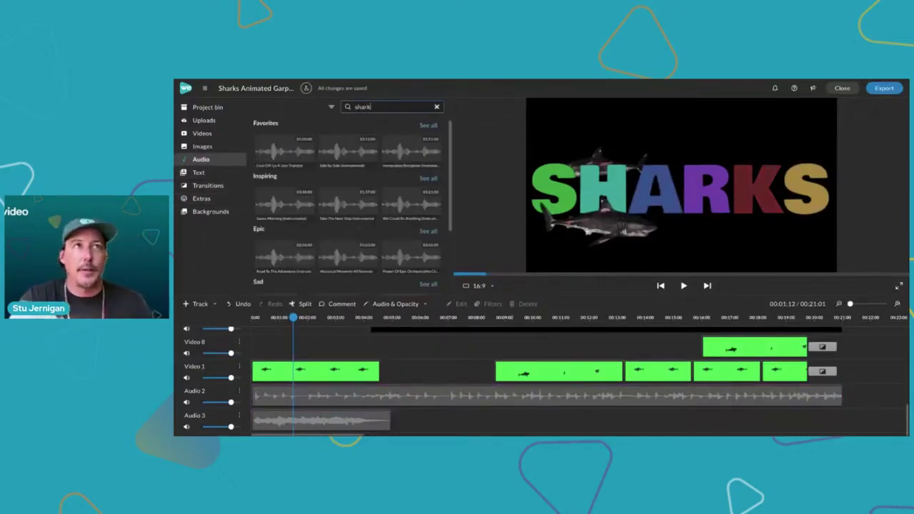
pyautogui.press('Return')
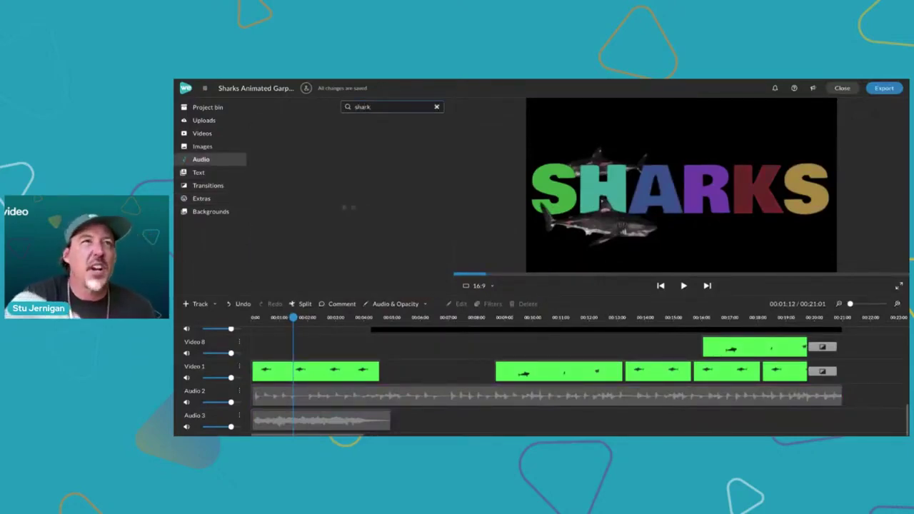
pyautogui.click(288, 136)
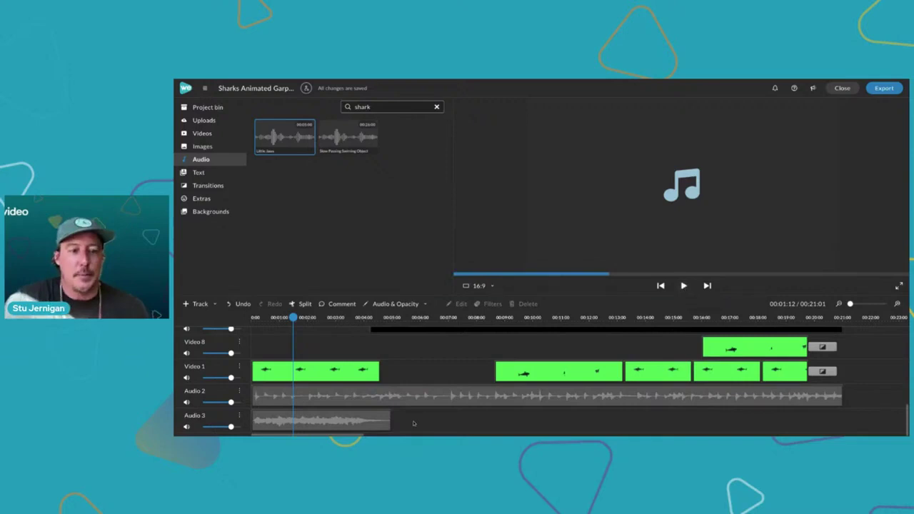
# Return the playhead to the start of the timeline and open the export options with the list of export formats.
pyautogui.scroll(5, 378, 357)
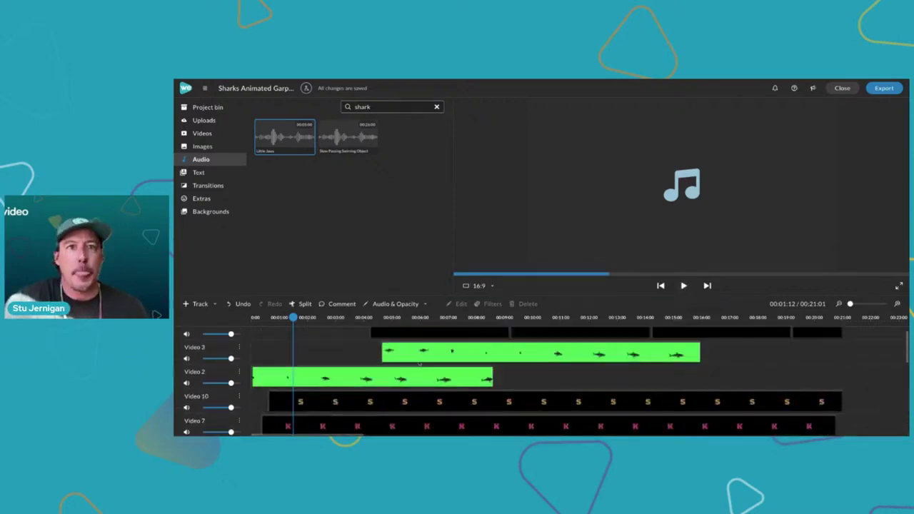
pyautogui.moveTo(293, 317); pyautogui.dragTo(232, 313)
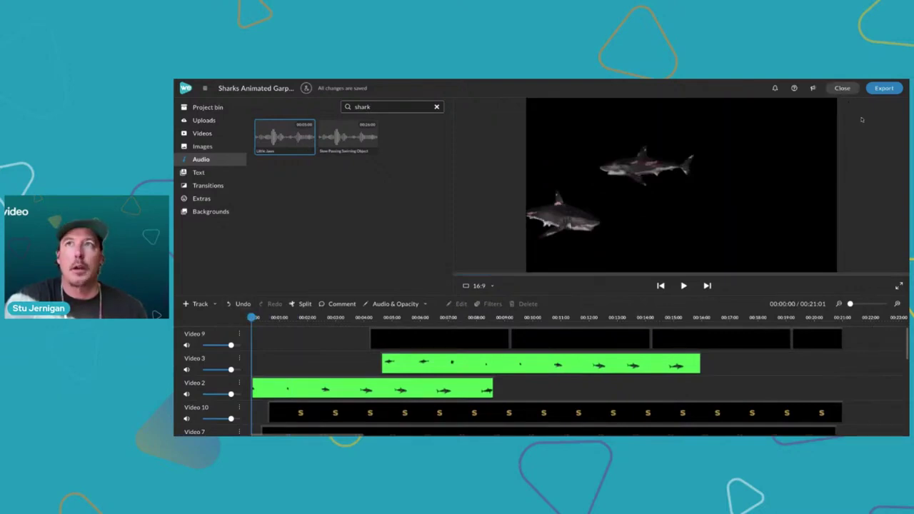
pyautogui.click(883, 87)
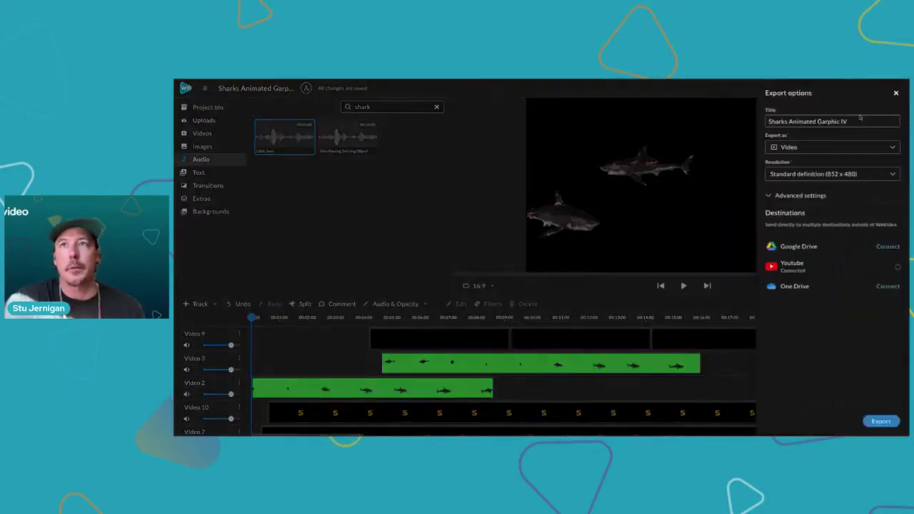
pyautogui.click(878, 149)
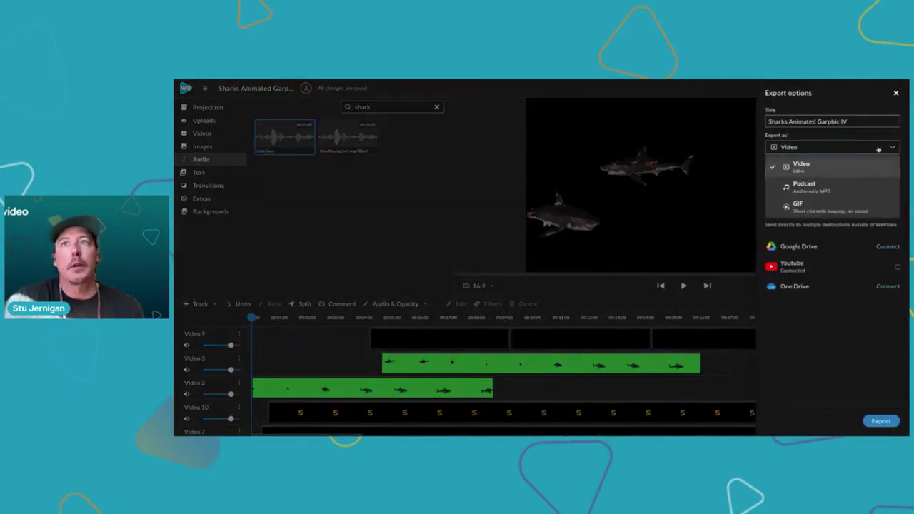